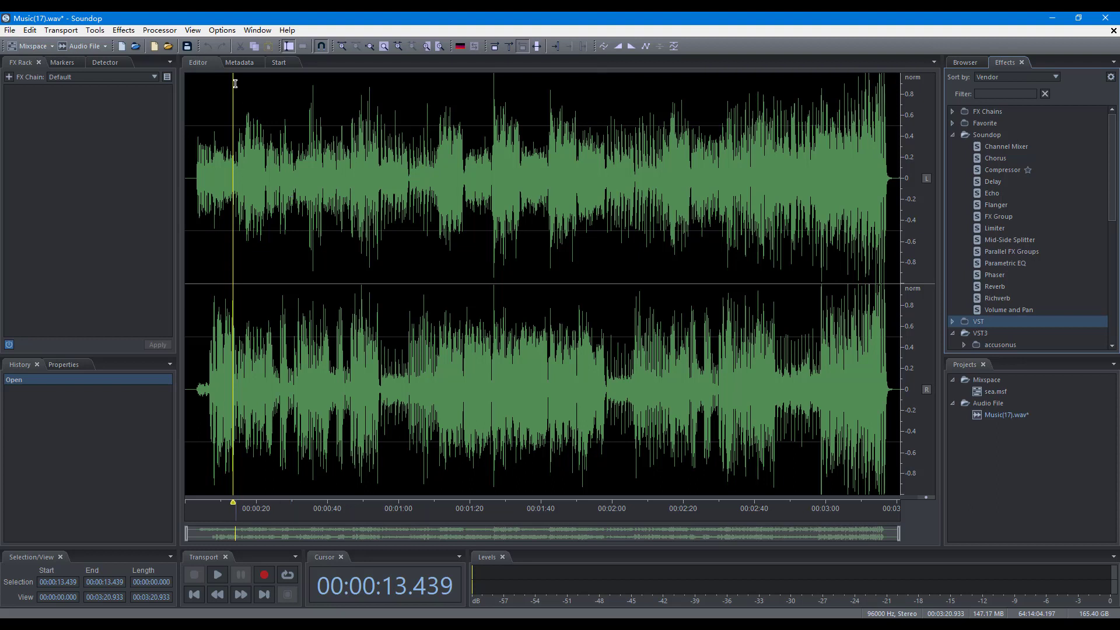
pyautogui.click(223, 31)
pyautogui.click(245, 71)
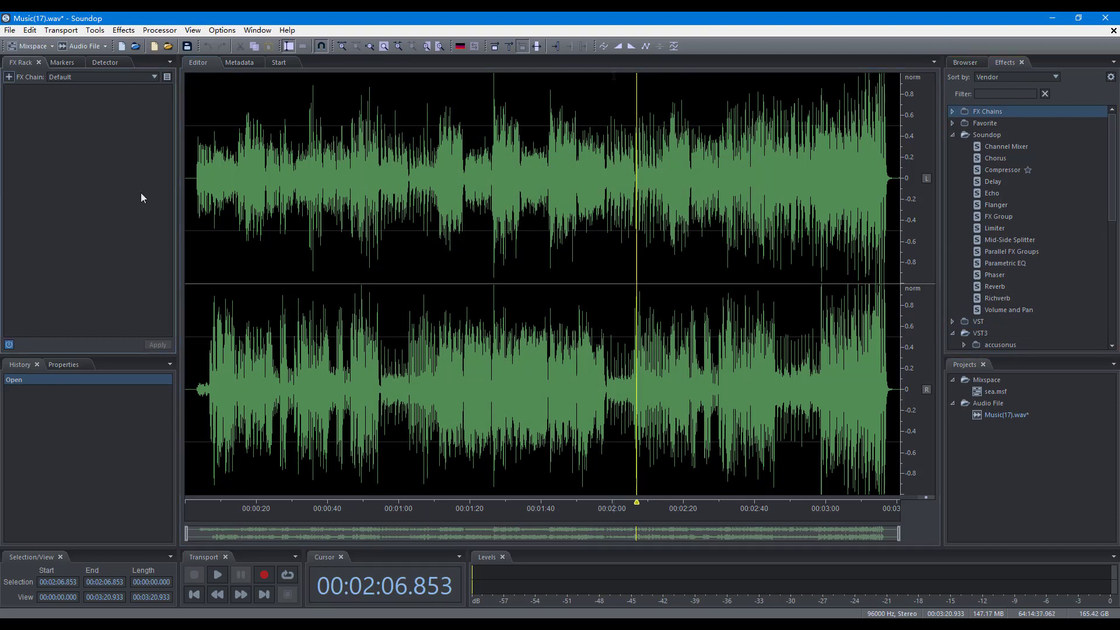
pyautogui.click(9, 77)
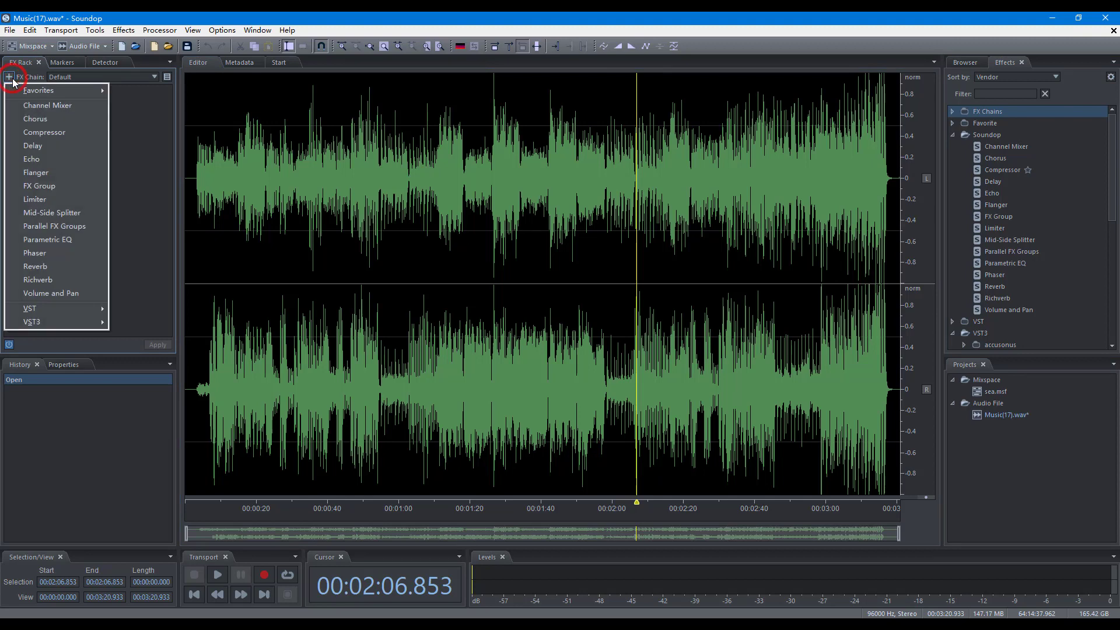
pyautogui.click(119, 32)
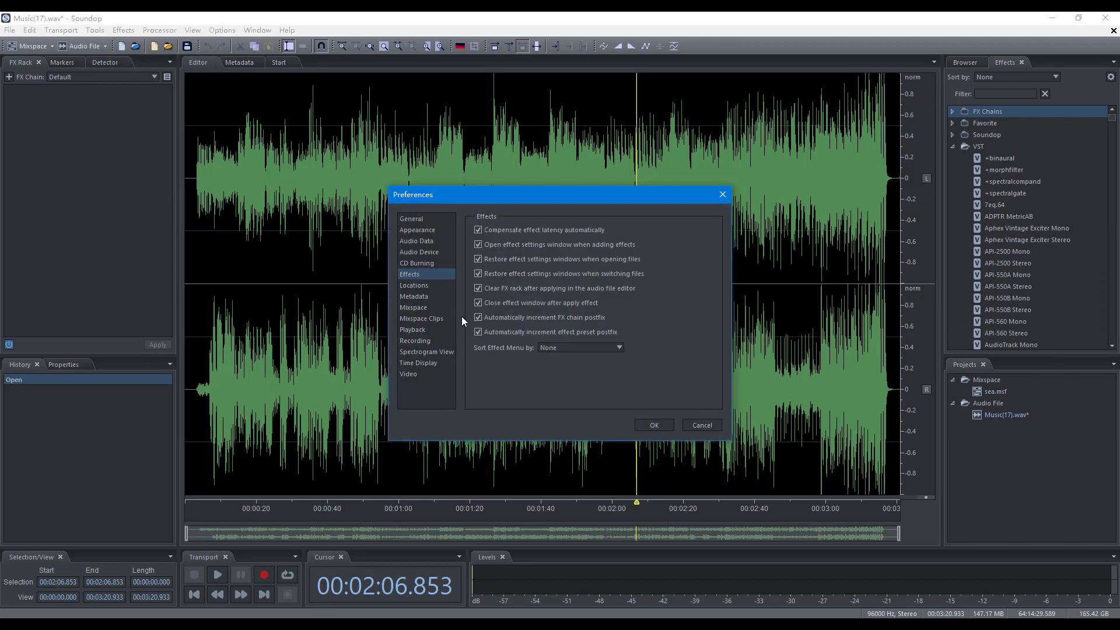
# Set the effect menu's sort order in the Effects preferences, and sort the effects list by Category
pyautogui.click(562, 348)
pyautogui.click(566, 369)
pyautogui.click(651, 426)
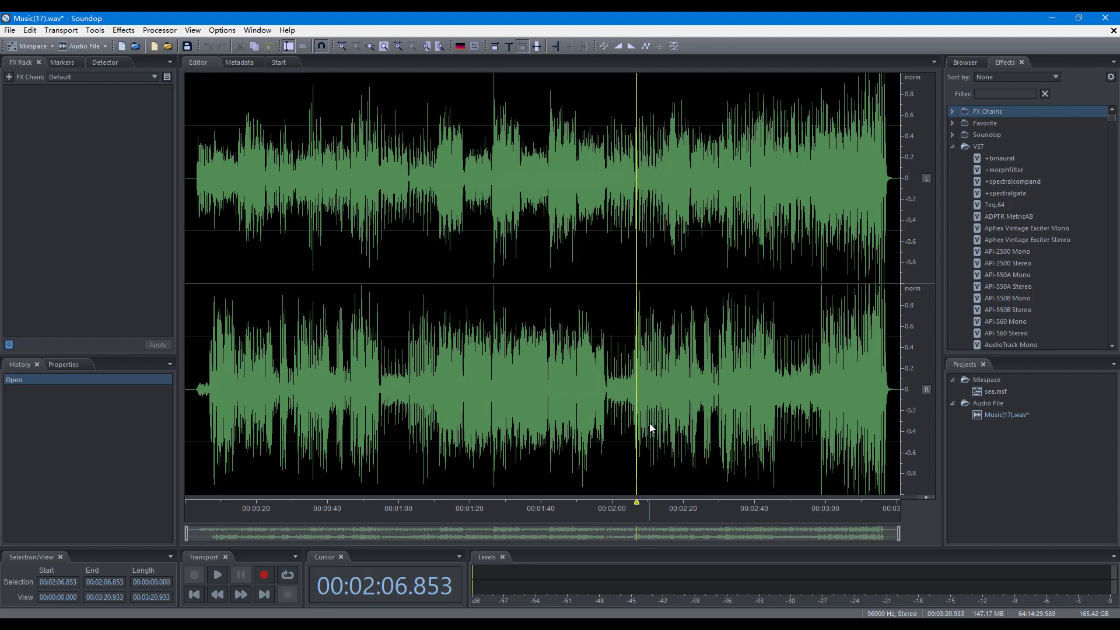
pyautogui.click(1011, 80)
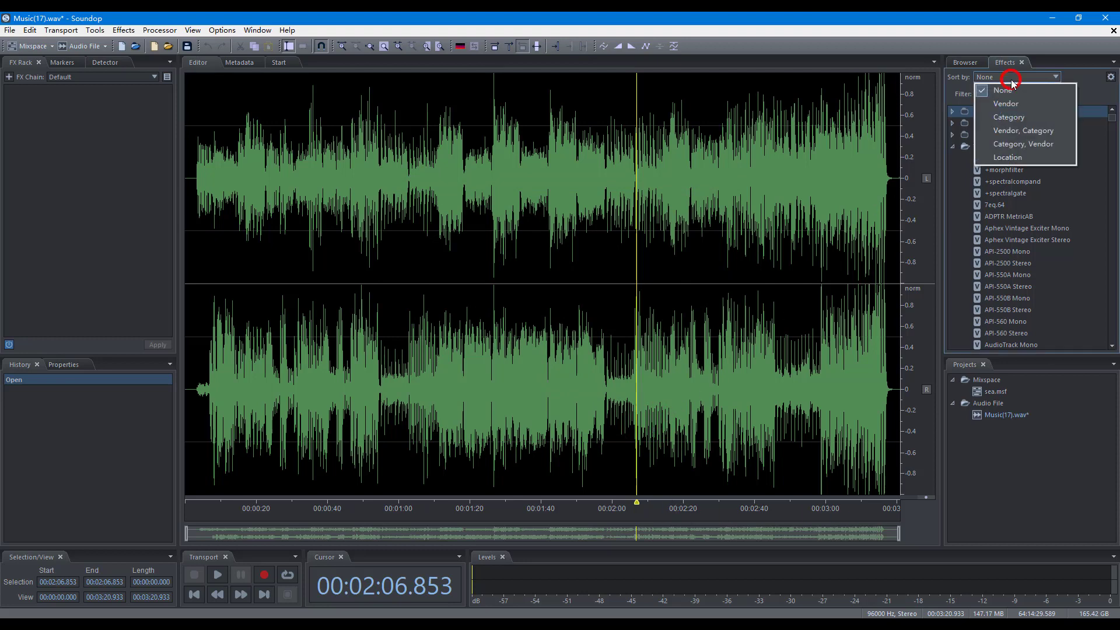
pyautogui.click(1016, 118)
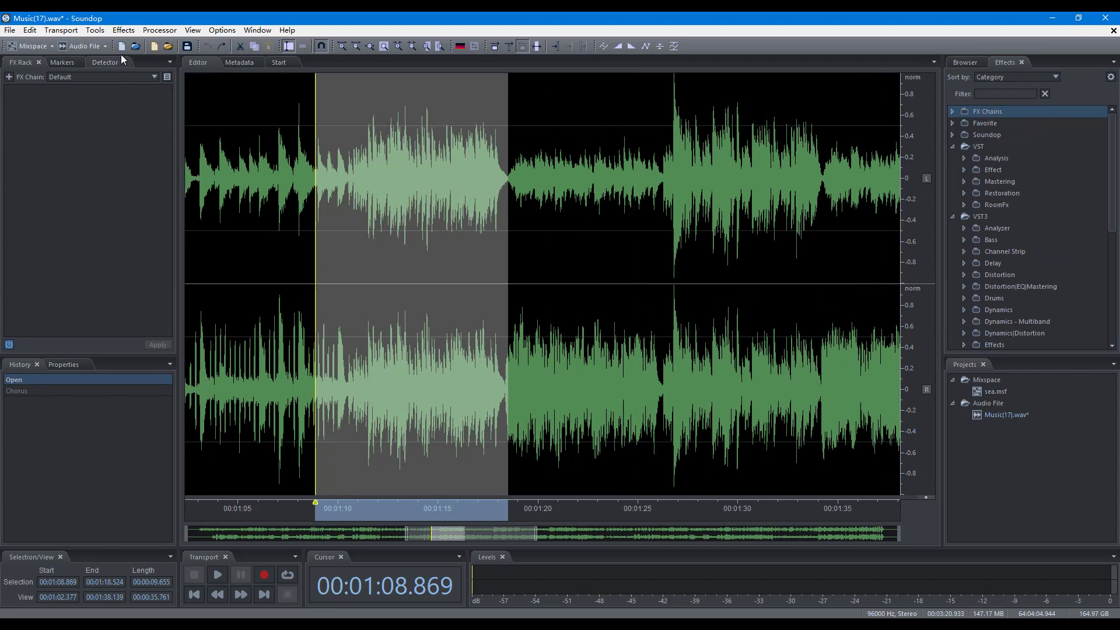
# Apply the Chorus effect to the selected section of Music(17).wav
pyautogui.click(123, 30)
pyautogui.click(159, 72)
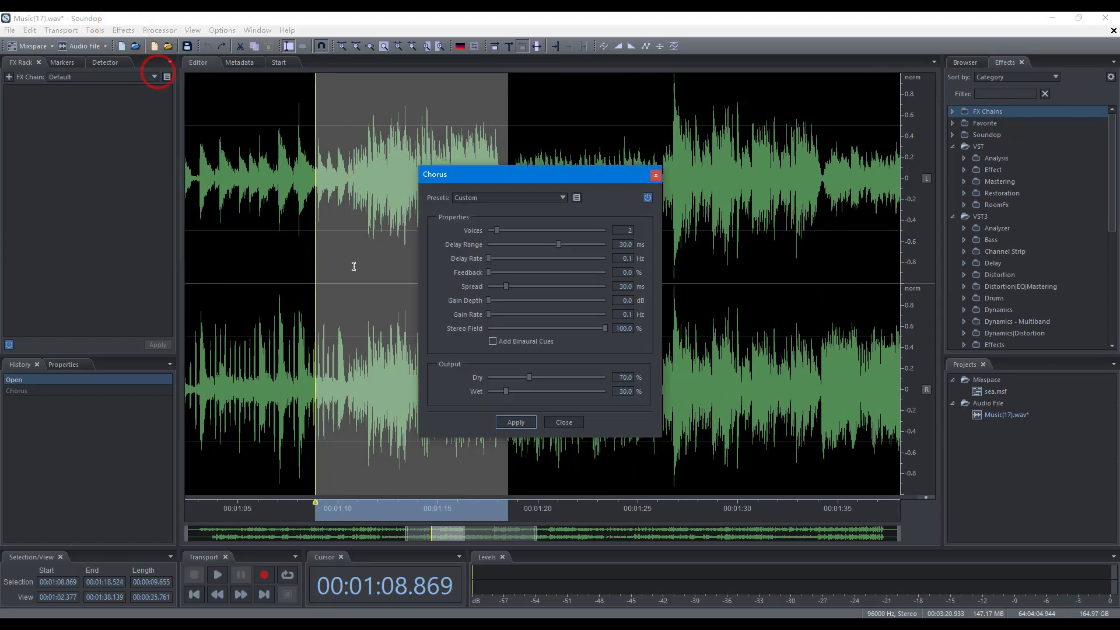
pyautogui.click(510, 425)
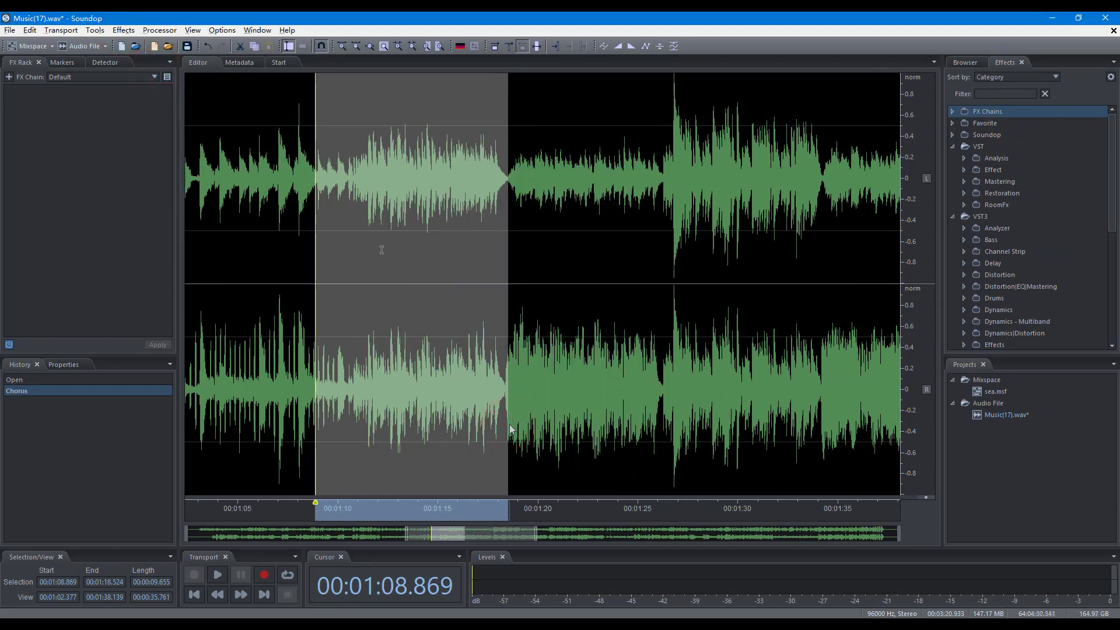
# Check the keyboard shortcut assignments for the built-in effects and close the shortcut settings
pyautogui.hotkey('ctrl', 'k')
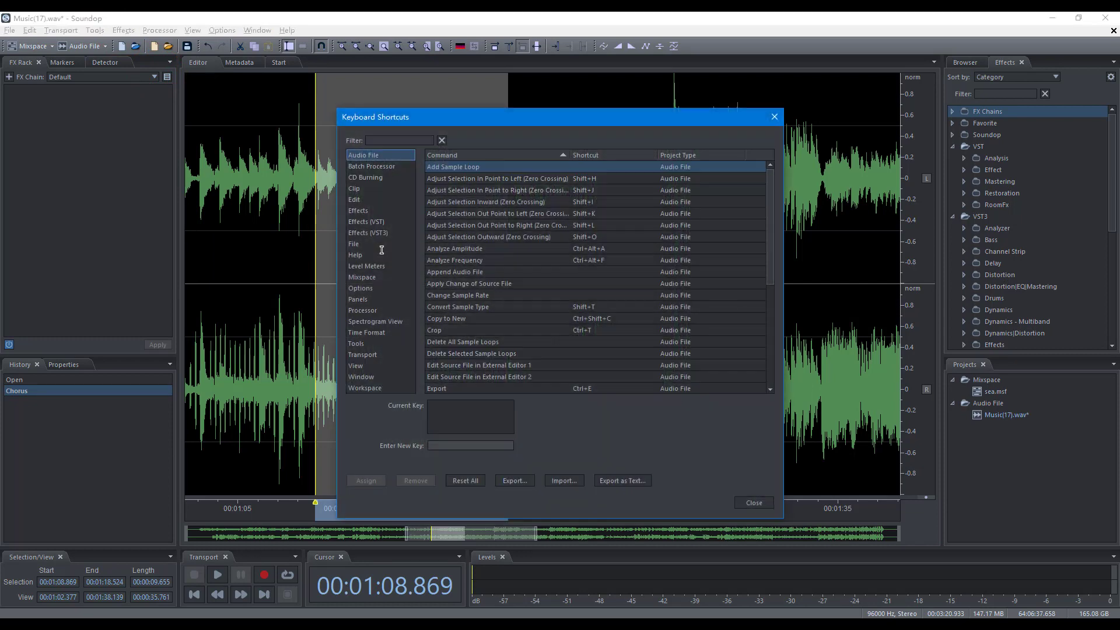
pyautogui.click(359, 211)
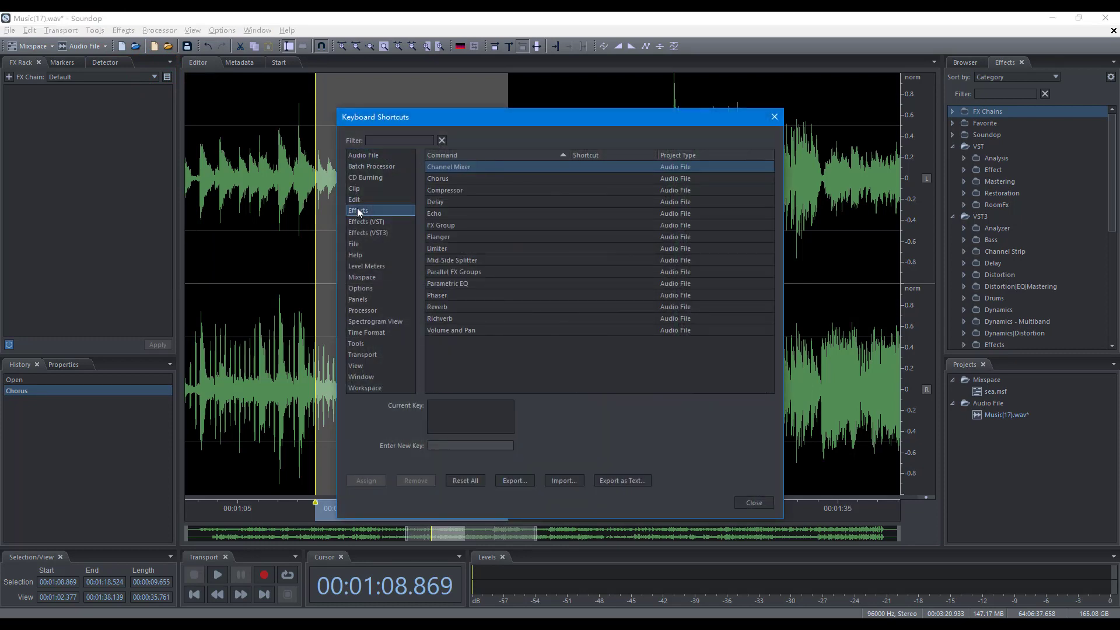
pyautogui.press('Escape')
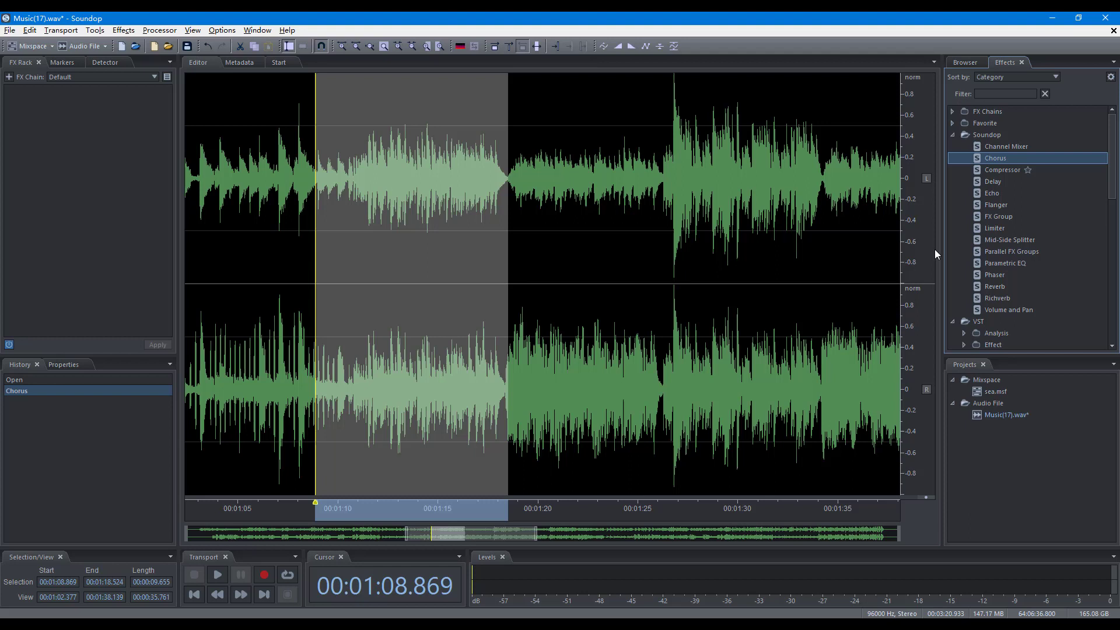
# Apply Chorus once more to the same audio selection, starting it from the effects list
pyautogui.doubleClick(995, 158)
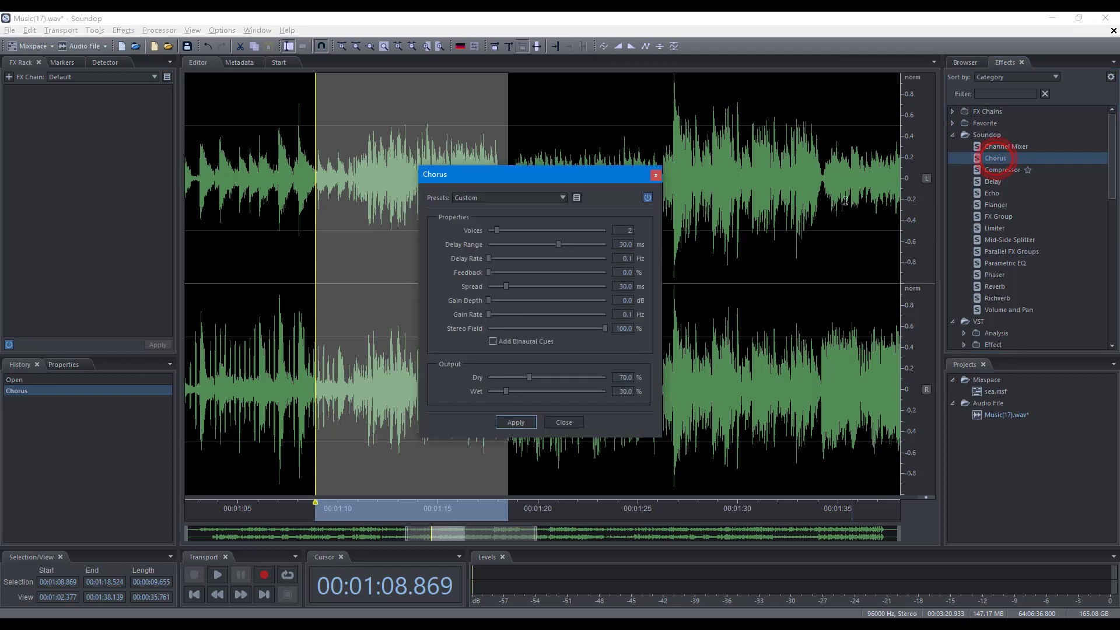
pyautogui.click(514, 422)
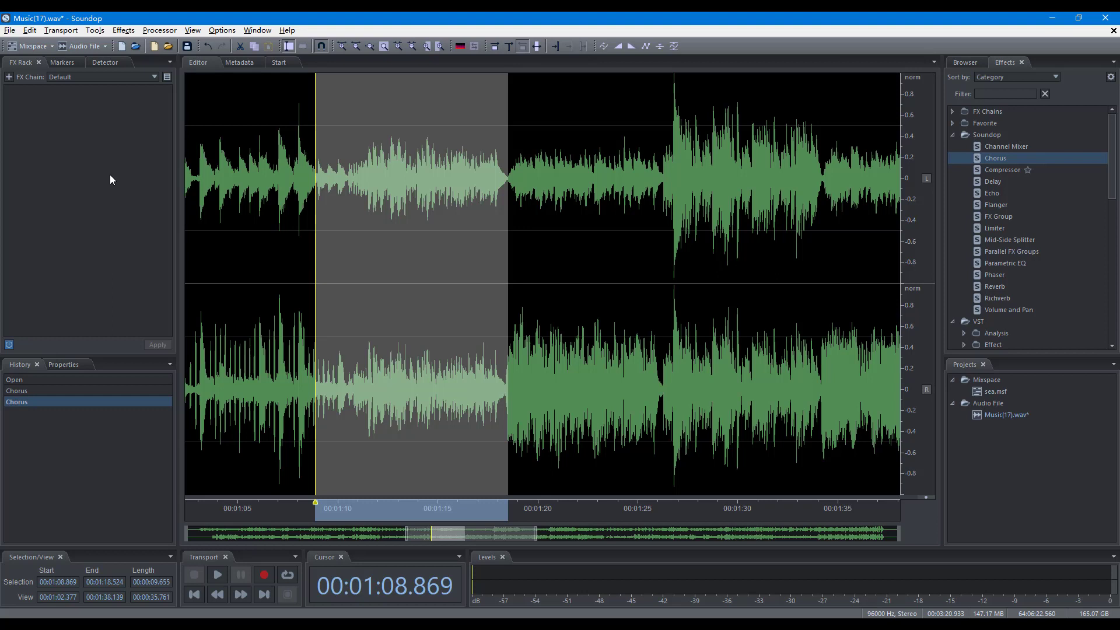
# Add a Chorus and a Compressor effect to the audio file's FX rack
pyautogui.click(9, 77)
pyautogui.click(34, 119)
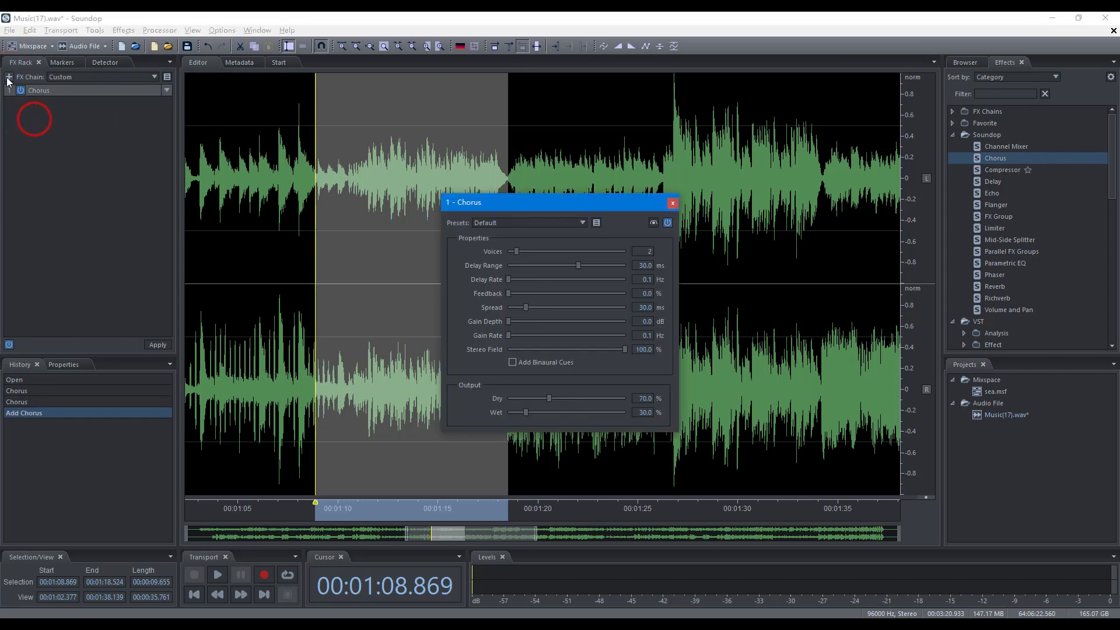
pyautogui.click(9, 78)
pyautogui.click(29, 132)
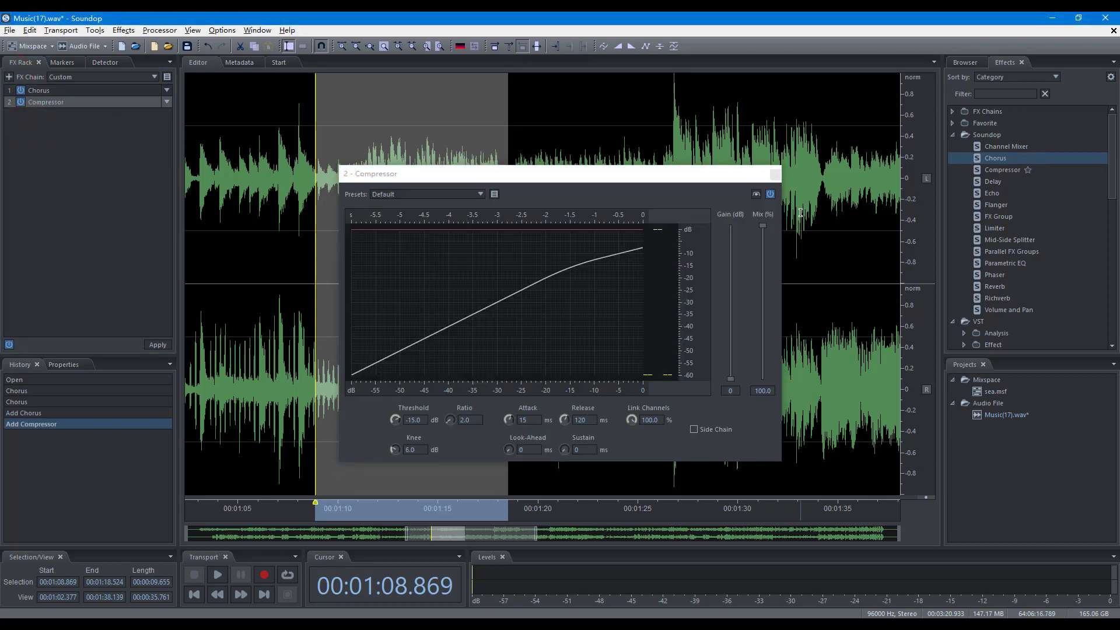
# Add Delay and Flanger from the effects list to the audio file's effects
pyautogui.moveTo(992, 181)
pyautogui.mouseDown()
pyautogui.moveTo(382, 188)
pyautogui.moveTo(86, 163)
pyautogui.mouseUp()
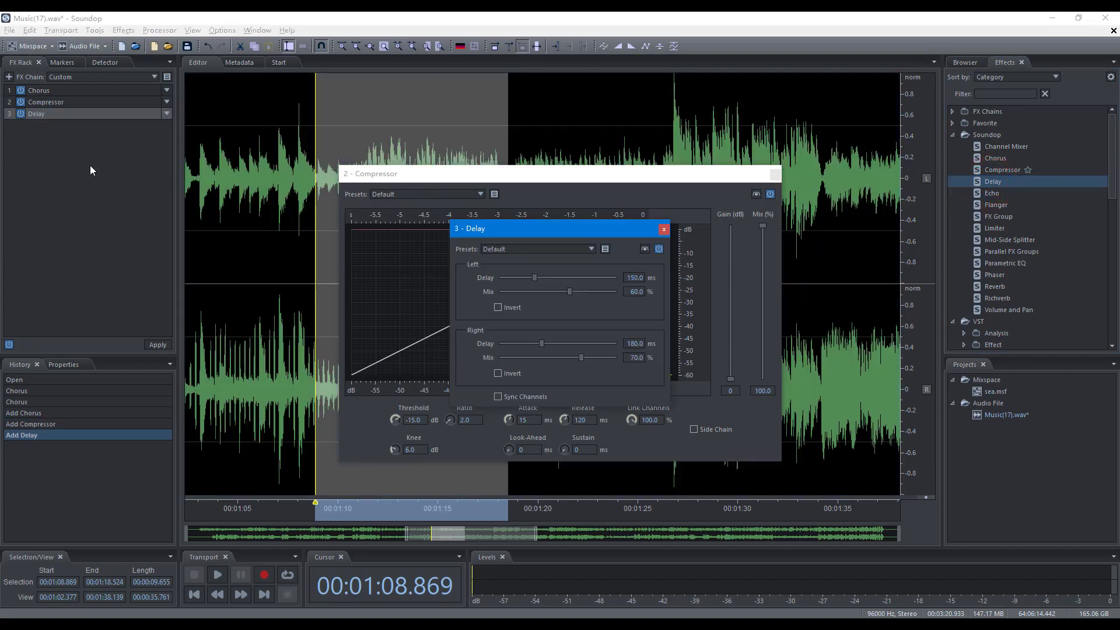
pyautogui.click(90, 168)
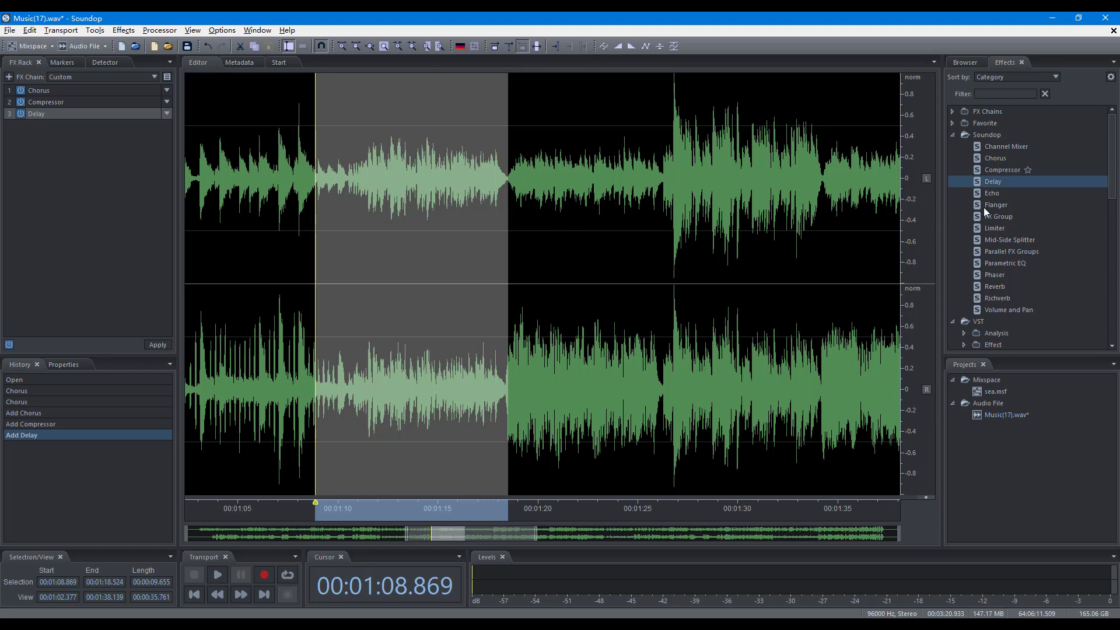
pyautogui.moveTo(992, 205); pyautogui.dragTo(616, 227)
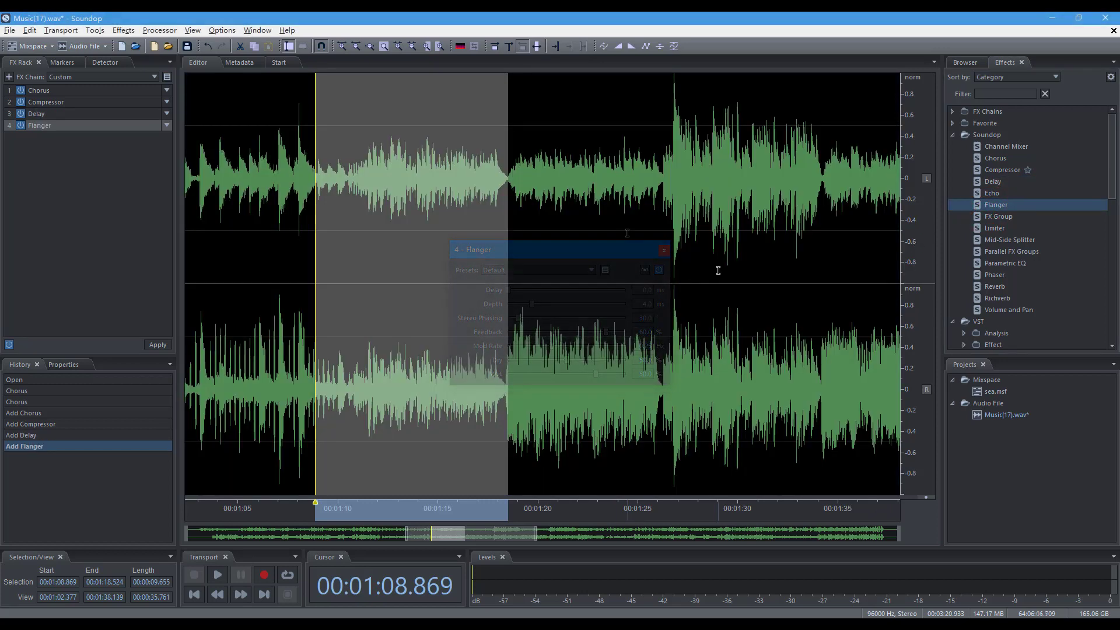
# Set the effects list's double-click action to Add to FX Rack, and use it to add a second Flanger
pyautogui.rightClick(993, 204)
pyautogui.click(1016, 255)
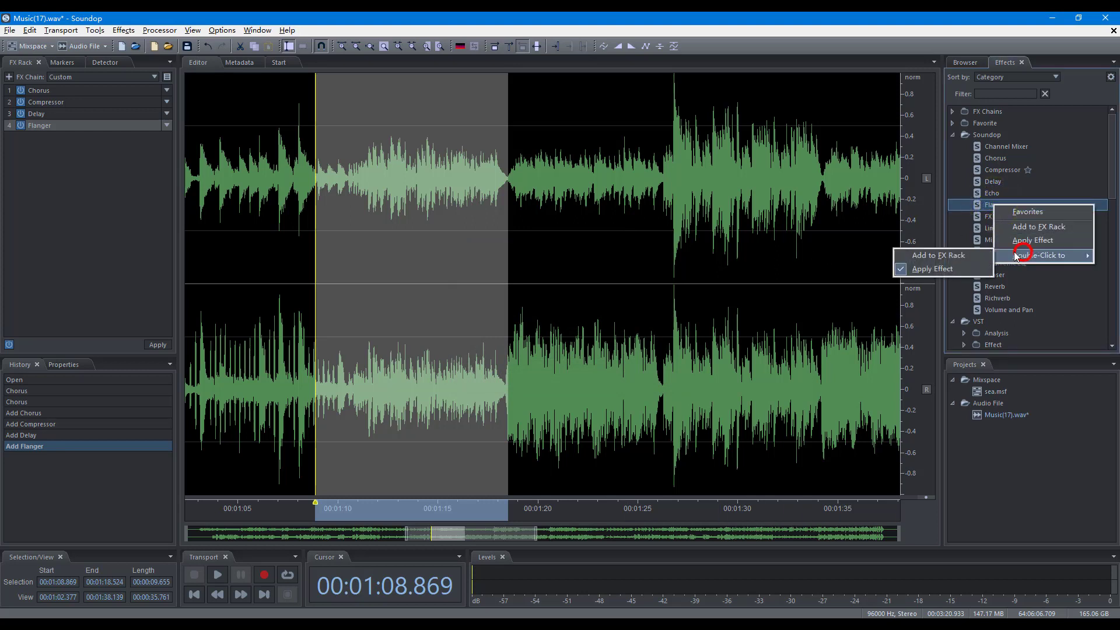
pyautogui.click(989, 255)
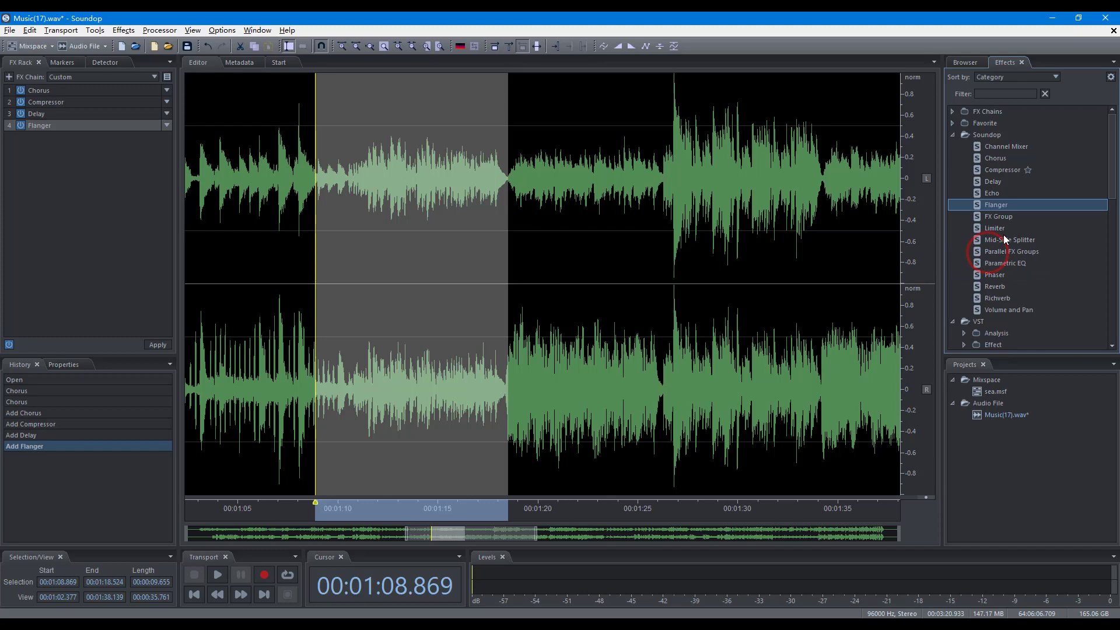
pyautogui.doubleClick(997, 204)
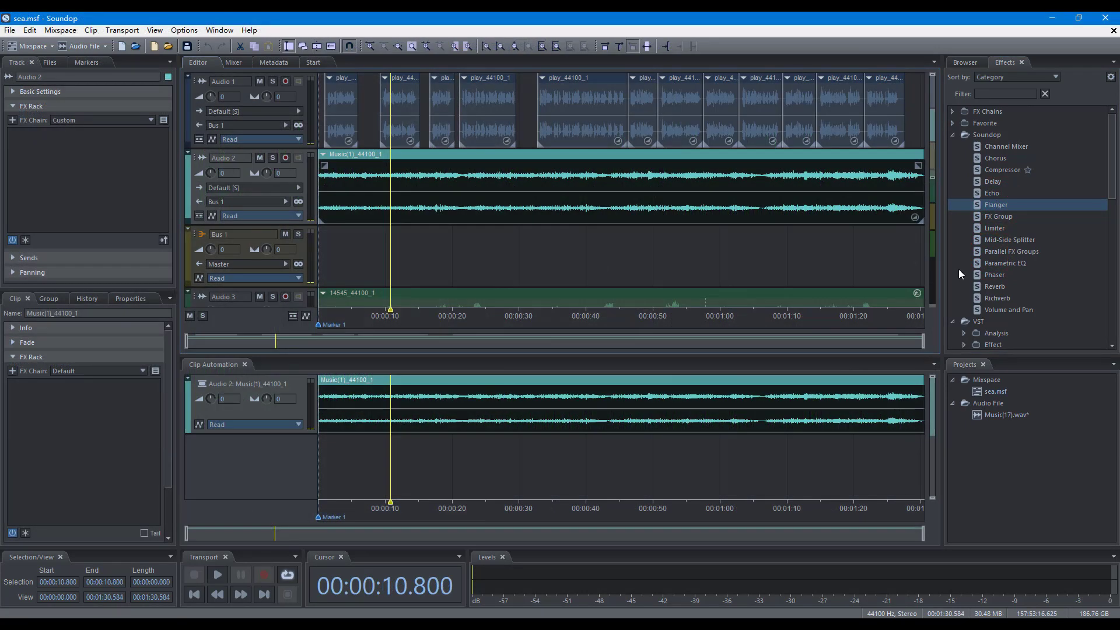
# In the sea.msf mixspace, add Flanger to the Audio 2 track and Reverb to its Music(1)_44100_1 clip
pyautogui.moveTo(991, 213); pyautogui.dragTo(894, 199)
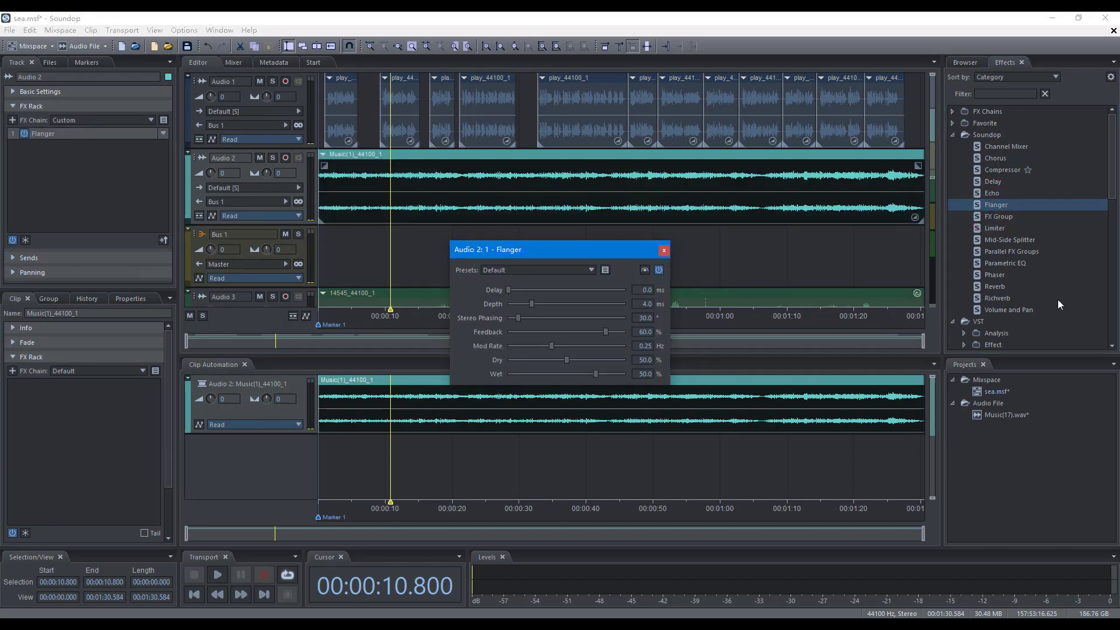
pyautogui.moveTo(998, 286); pyautogui.dragTo(760, 419)
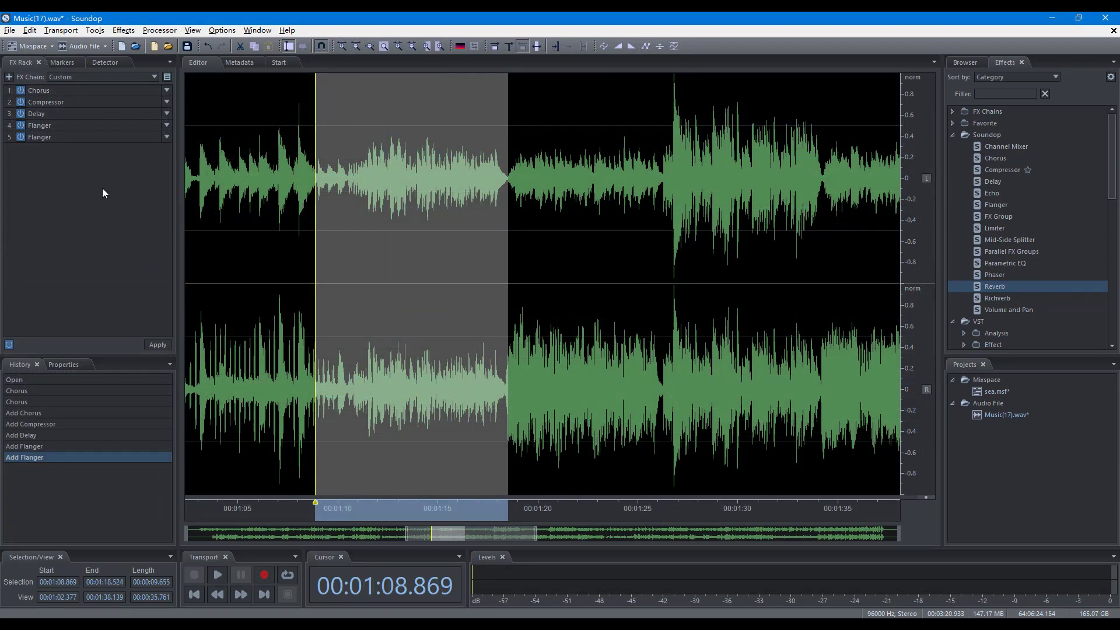
# Load the Backing Vocal FX chain for Music(17).wav, and replace it with the Drifting Voice chain
pyautogui.click(96, 77)
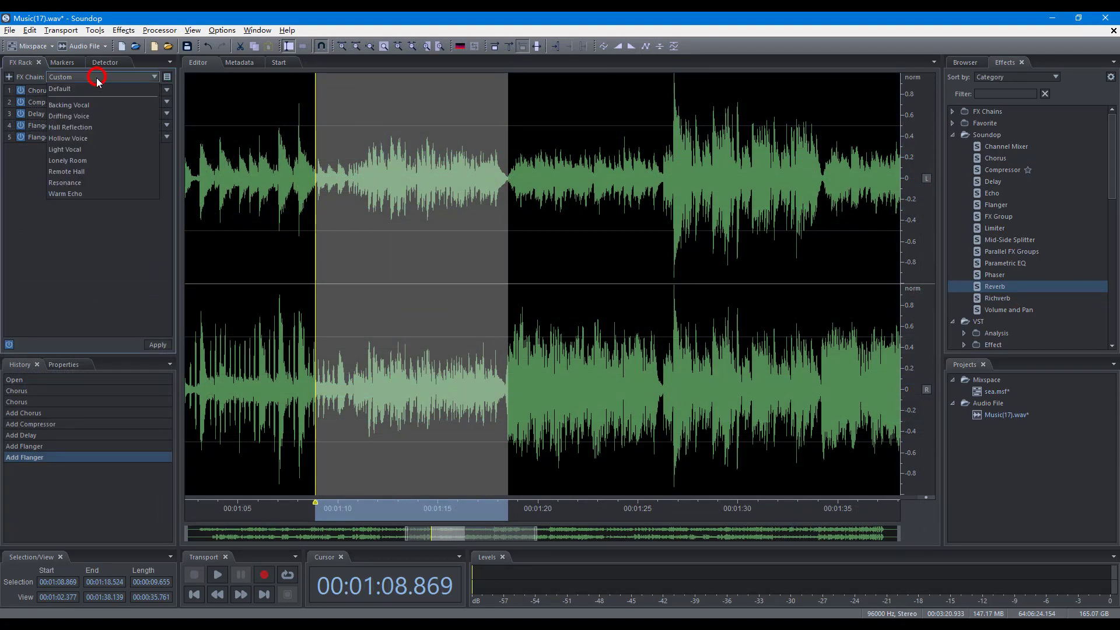
pyautogui.click(92, 104)
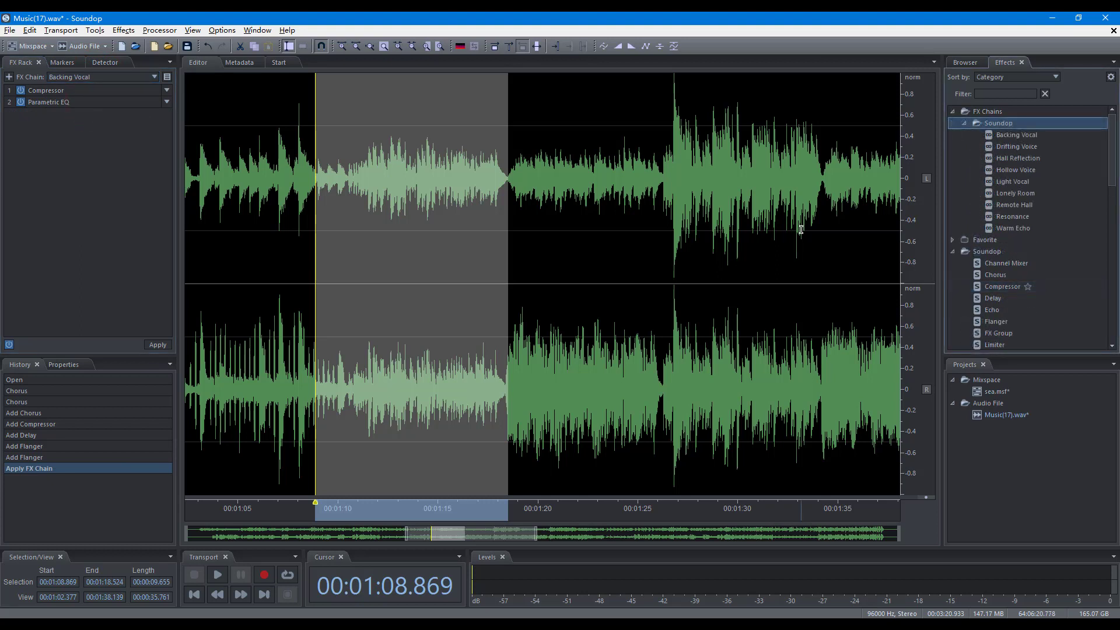
pyautogui.moveTo(993, 150); pyautogui.dragTo(727, 191)
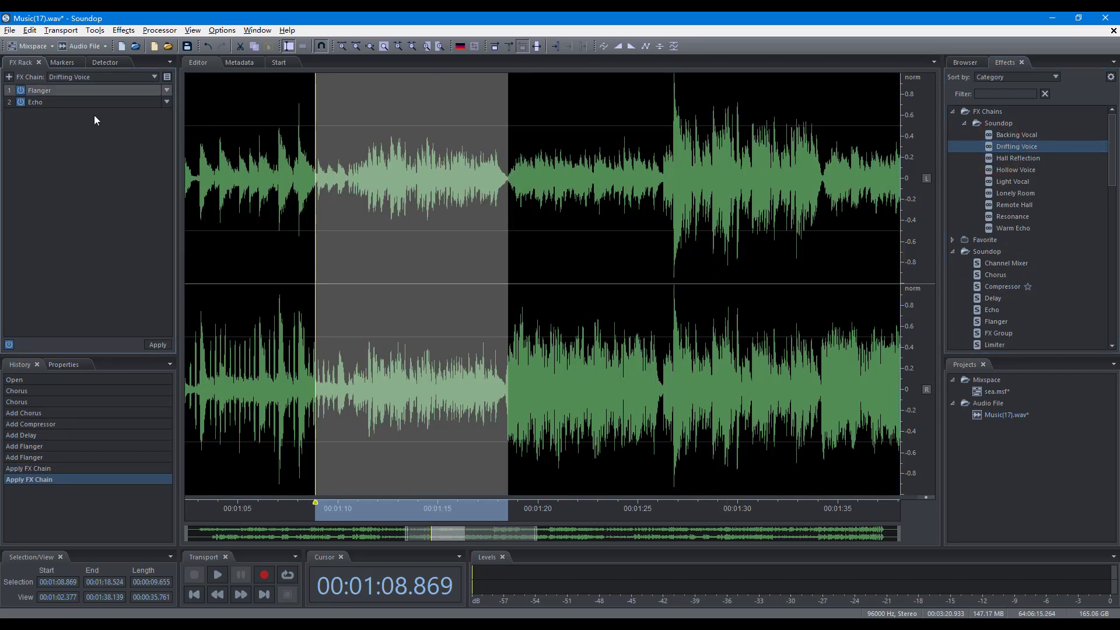
# Open the settings of the rack's Flanger effect and duplicate that effect in the chain
pyautogui.rightClick(92, 92)
pyautogui.click(102, 102)
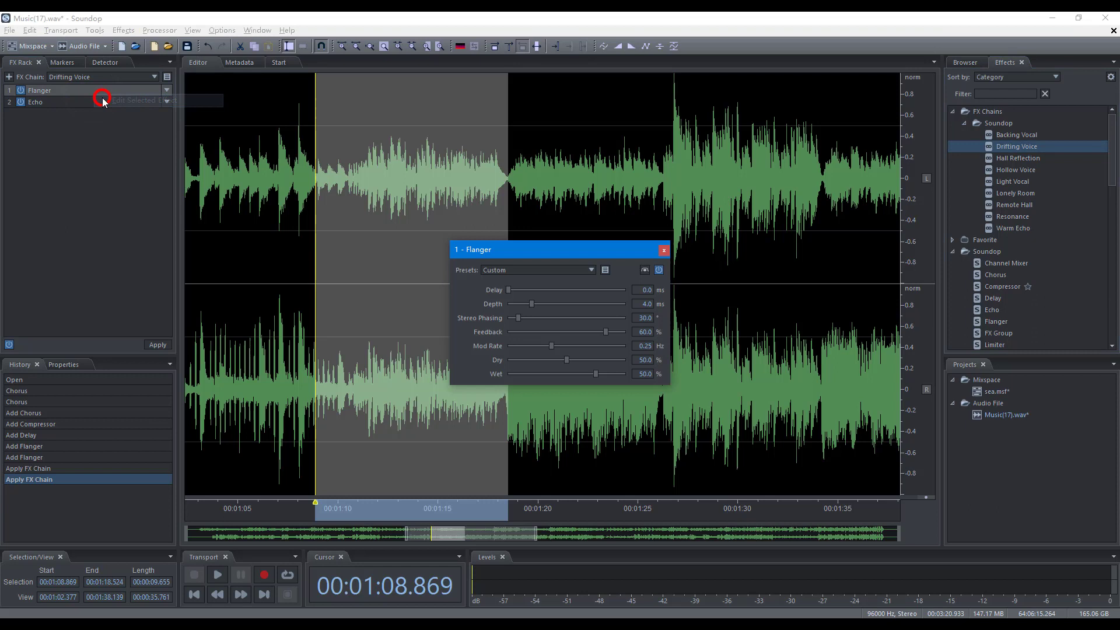
pyautogui.rightClick(102, 92)
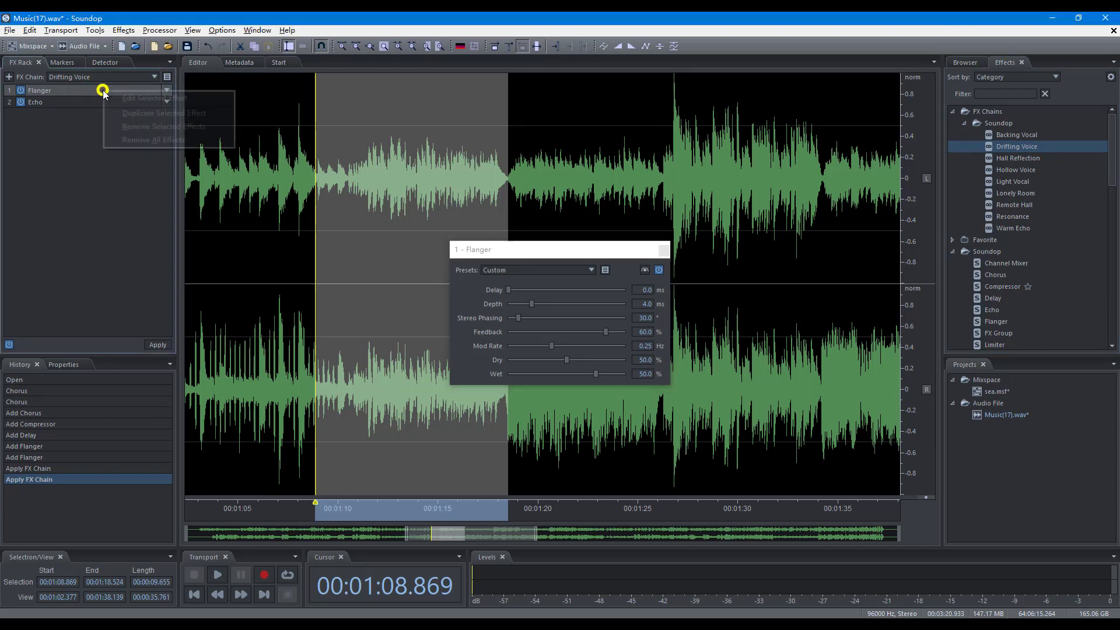
pyautogui.click(122, 112)
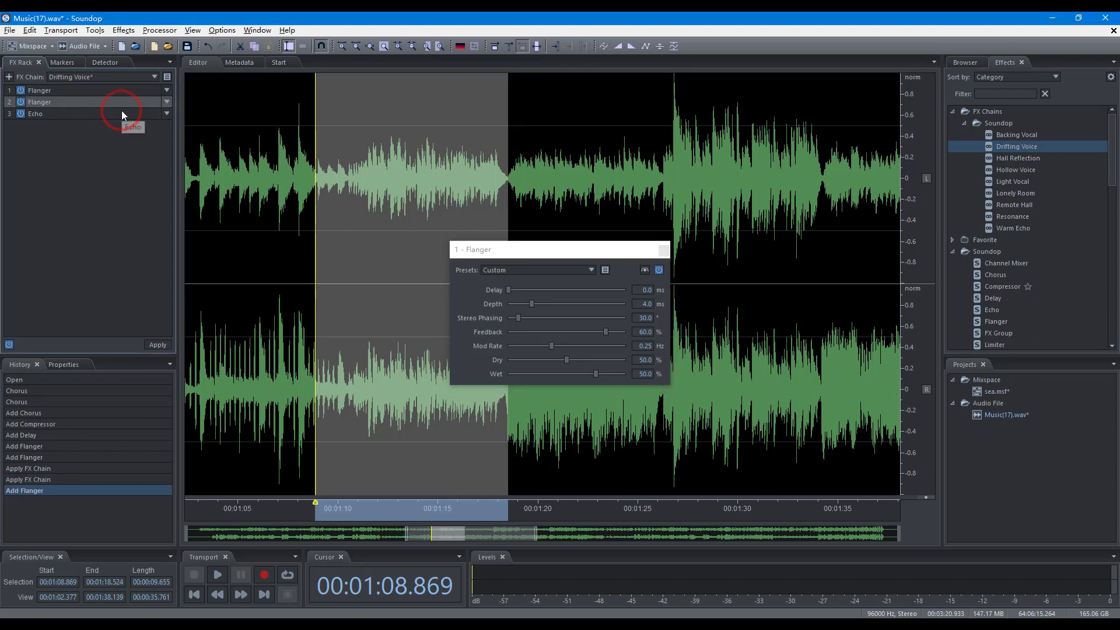
# Remove the duplicated Flanger from the second slot of the FX rack
pyautogui.click(166, 104)
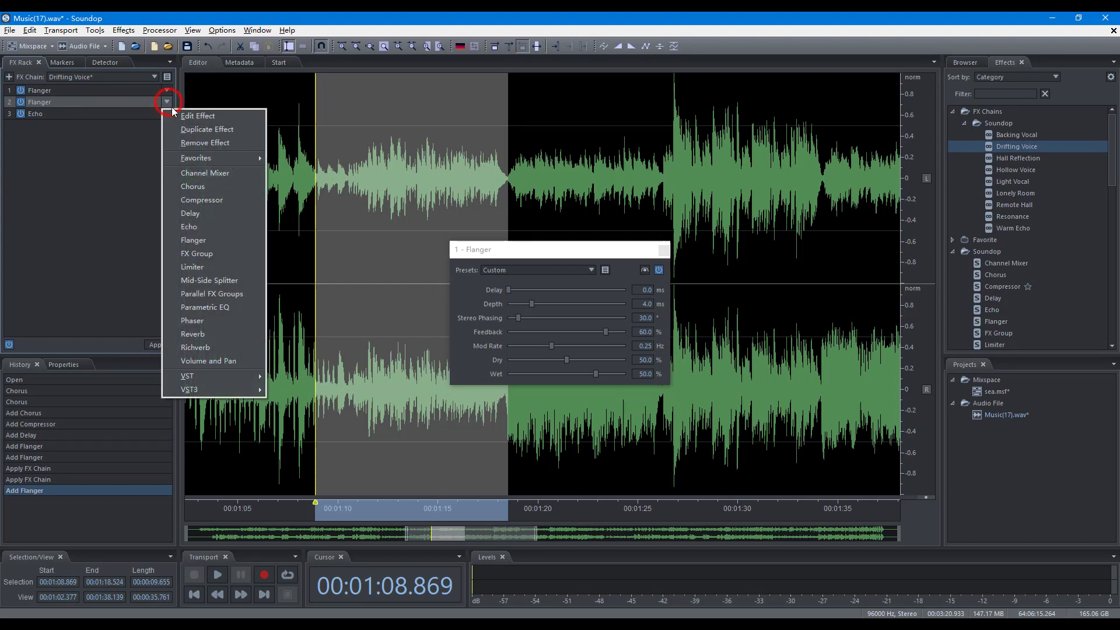
pyautogui.click(205, 145)
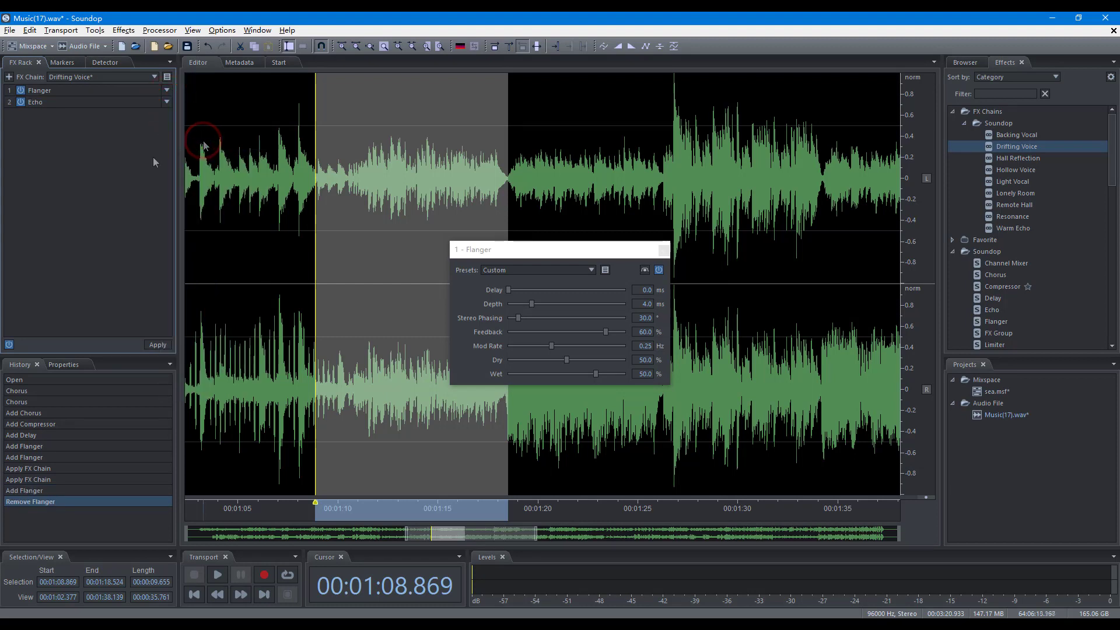
# Replace the Echo effect in the second rack slot with Delay
pyautogui.click(167, 102)
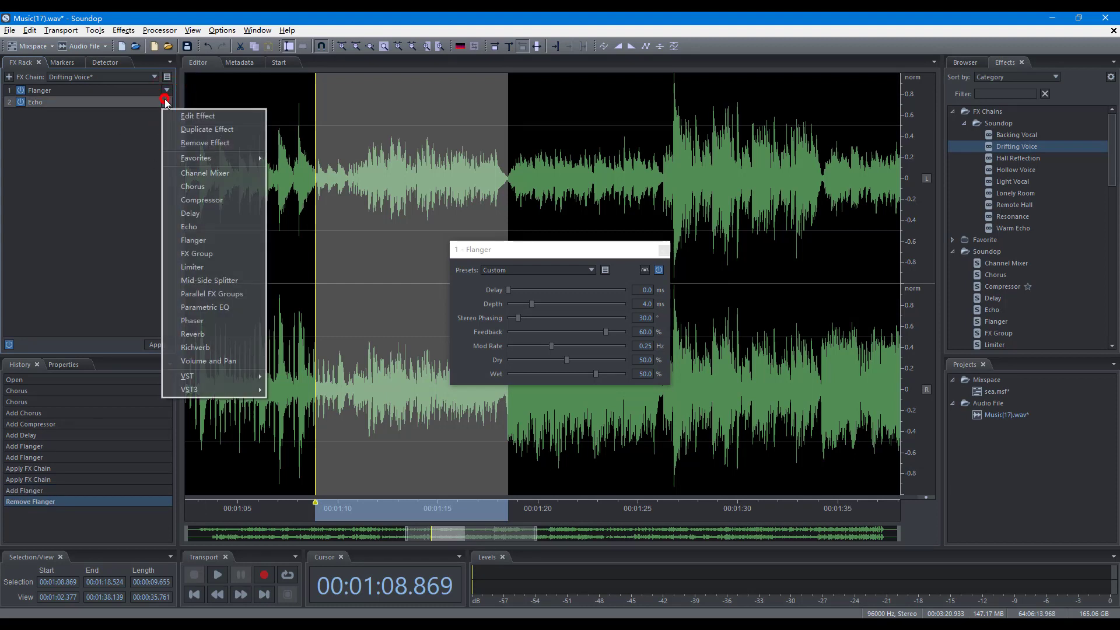
pyautogui.click(191, 213)
# Replace the Delay in the second rack slot with Limiter from the effects list, and open the Limiter's settings
pyautogui.click(964, 124)
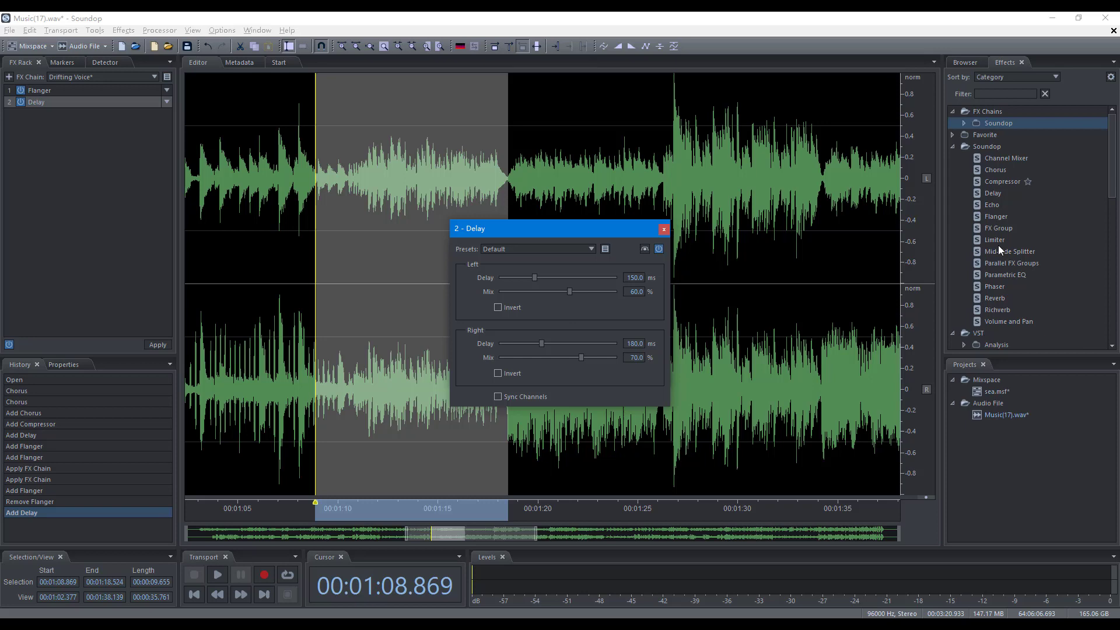
pyautogui.moveTo(997, 240); pyautogui.dragTo(114, 104)
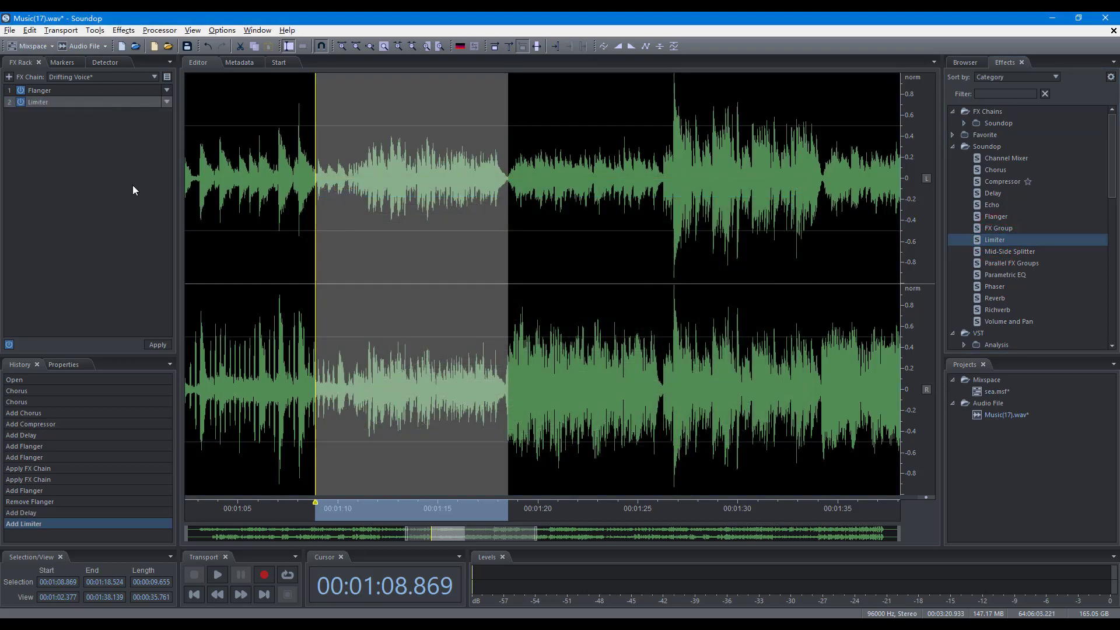
pyautogui.doubleClick(115, 102)
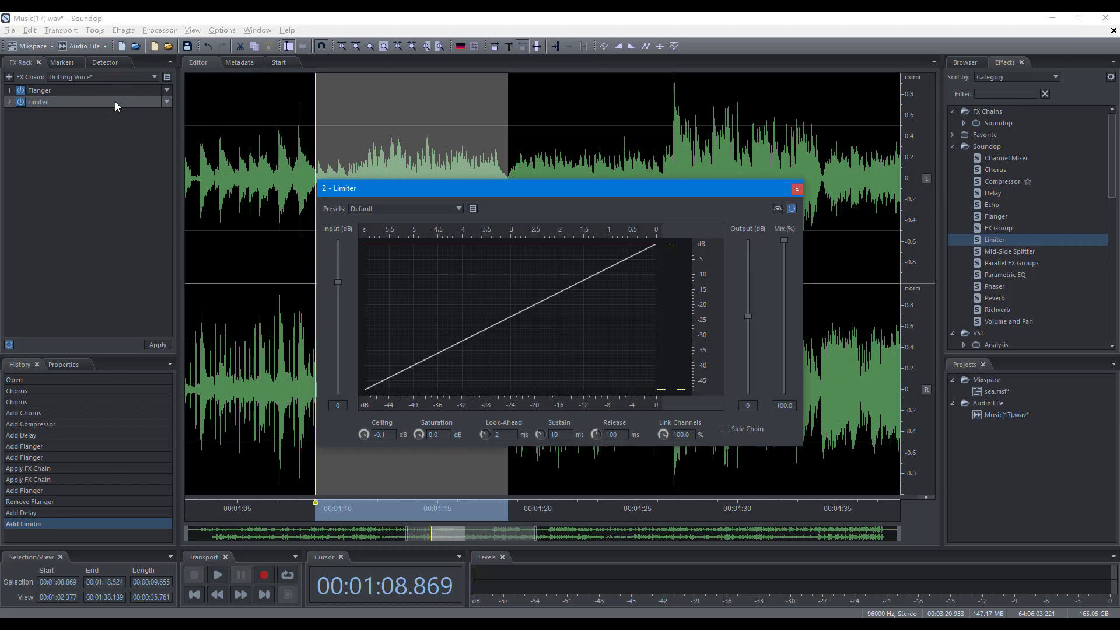
# Move the Limiter above the Flanger in the audio file's FX rack
pyautogui.click(114, 102)
pyautogui.moveTo(115, 102); pyautogui.dragTo(116, 85)
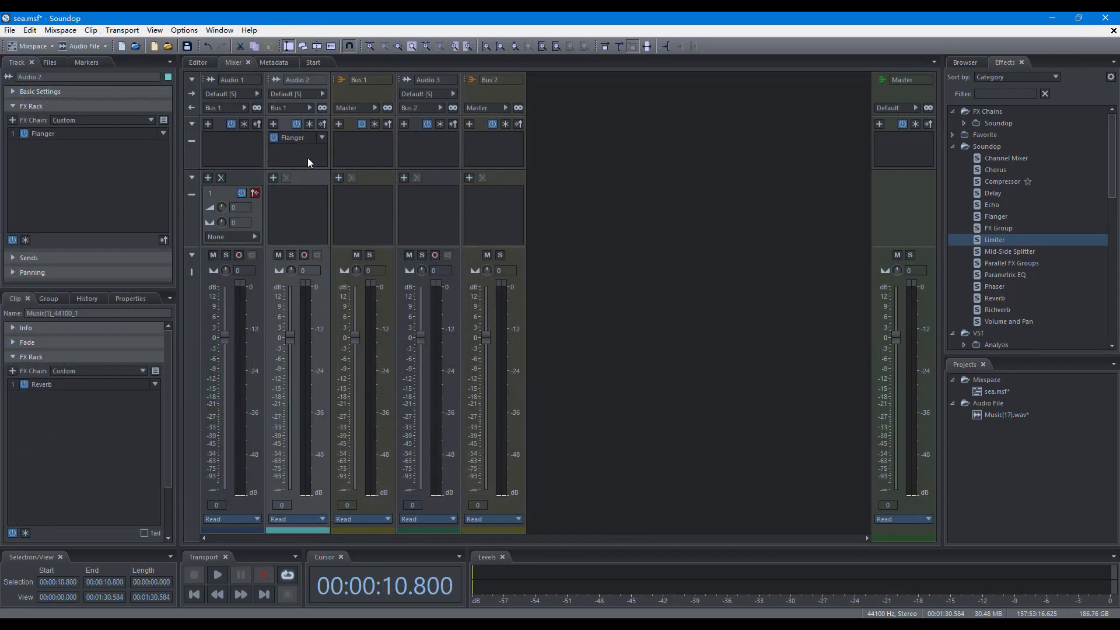
# Copy the Flanger from Audio 2 to the Audio 1 effects in the mixer, and remove the duplicate from Audio 1's second slot
pyautogui.moveTo(296, 137)
pyautogui.mouseDown()
pyautogui.moveTo(245, 137)
pyautogui.moveTo(243, 161)
pyautogui.moveTo(226, 135)
pyautogui.moveTo(224, 152)
pyautogui.mouseUp()
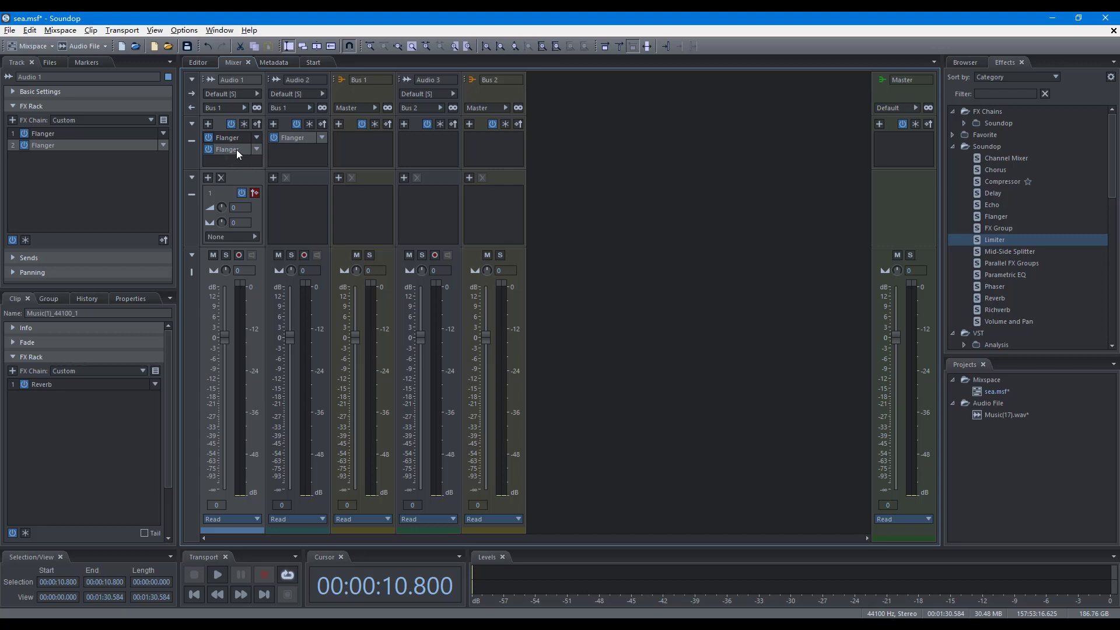
pyautogui.press('Delete')
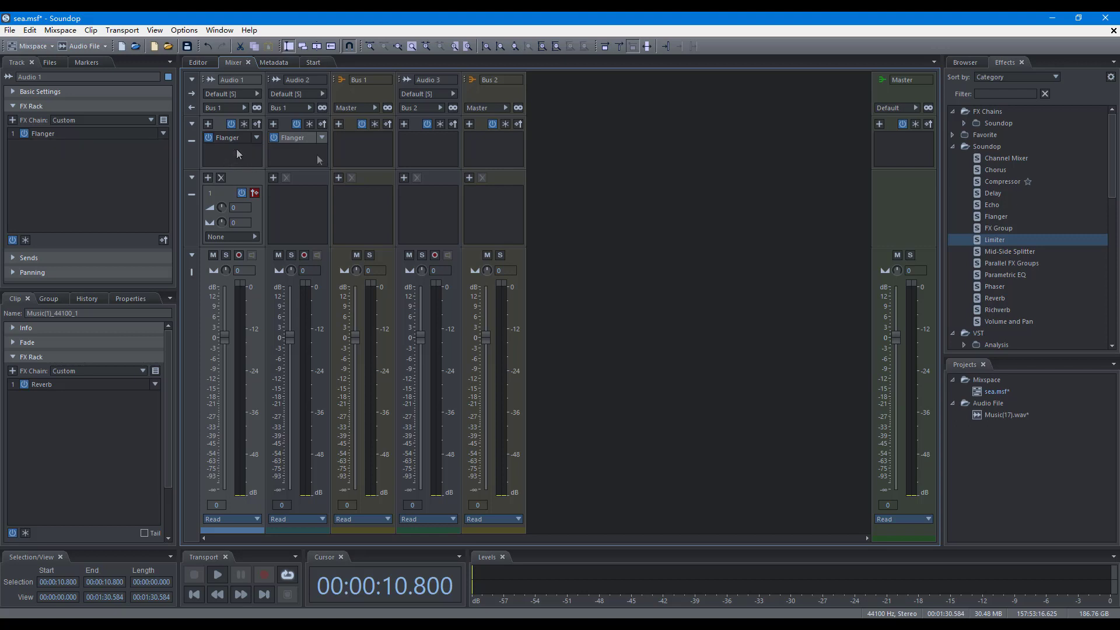
# Transfer the Flanger from the Audio 2 strip to the Bus 1 strip in the mixer
pyautogui.moveTo(309, 138); pyautogui.dragTo(357, 138)
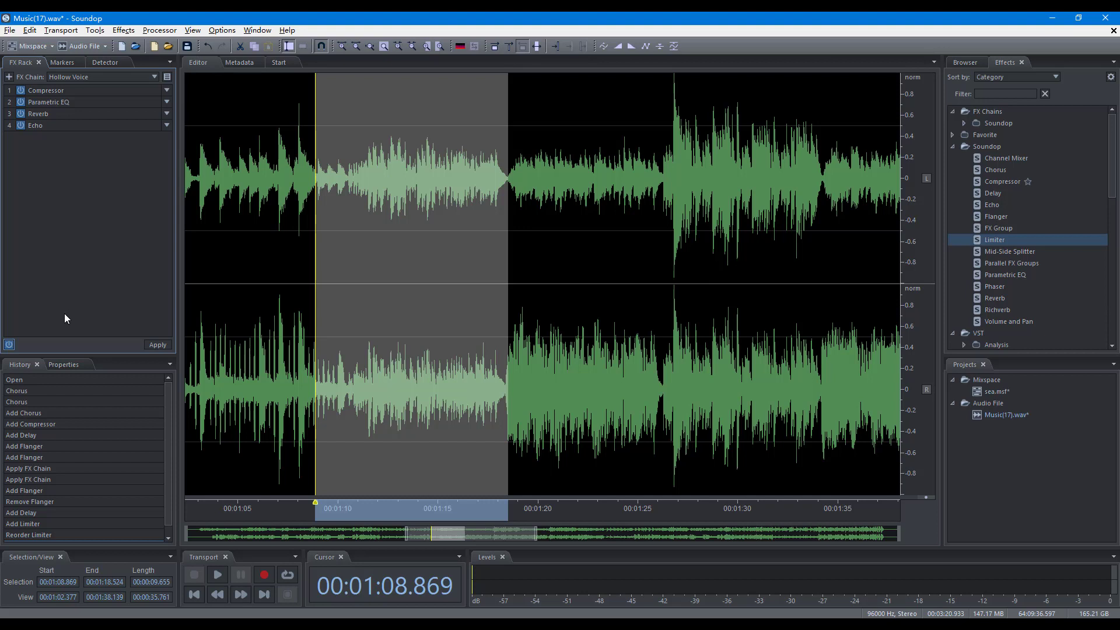
# Bypass the whole FX rack of the Hollow Voice chain and enable it again
pyautogui.click(10, 344)
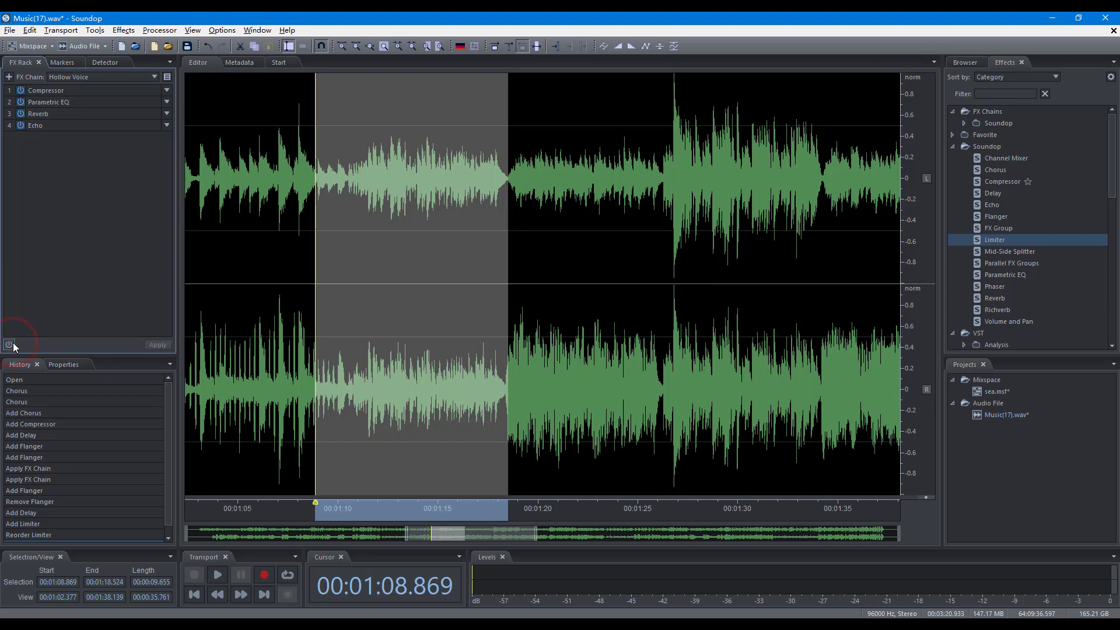
pyautogui.click(10, 344)
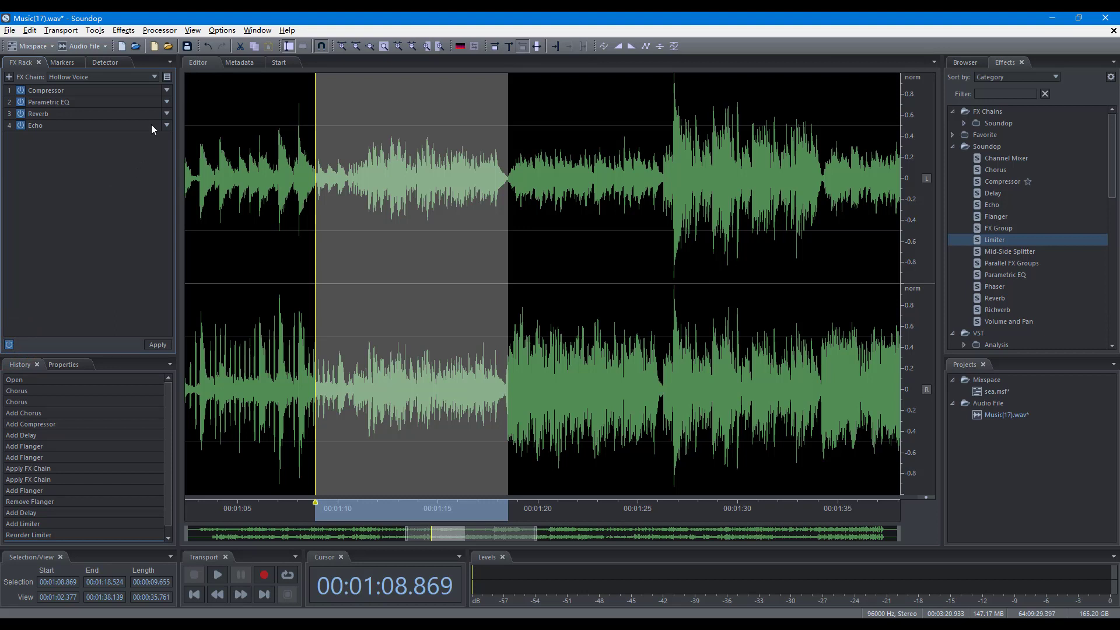
# Save the rack's effects as a new FX chain named Hollow Voice (1), and open the FX chain options
pyautogui.click(165, 78)
pyautogui.click(186, 91)
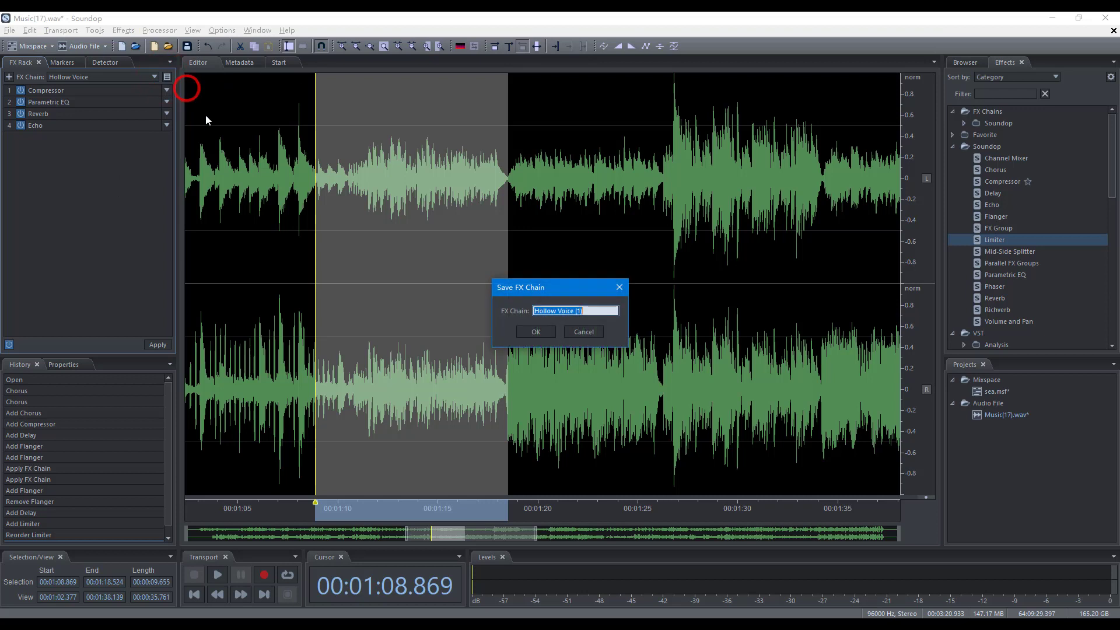
pyautogui.click(536, 332)
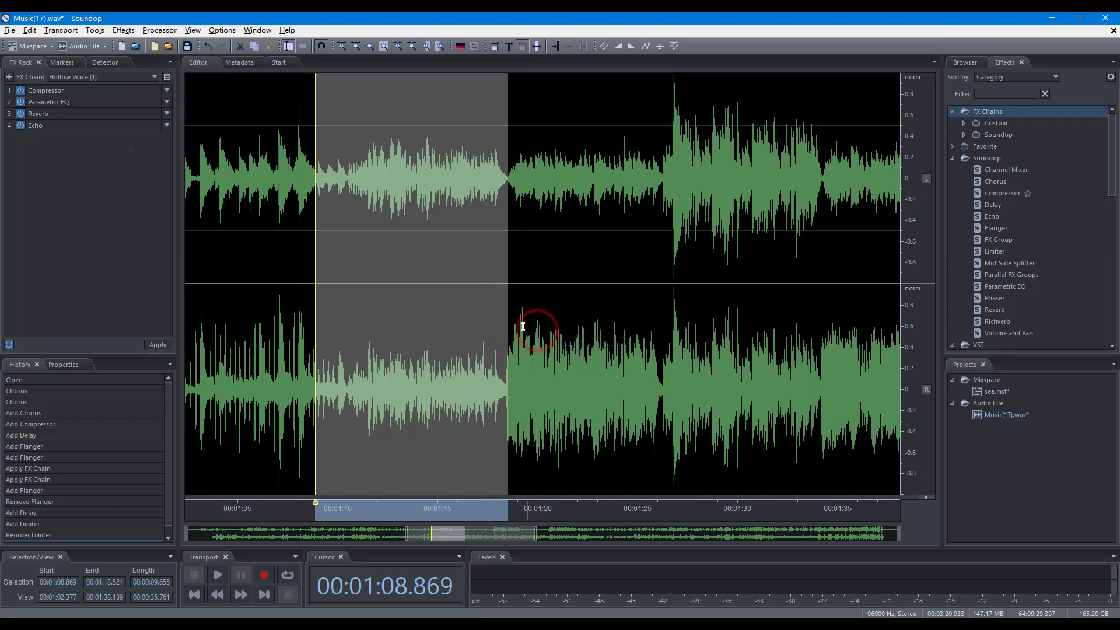
pyautogui.click(169, 78)
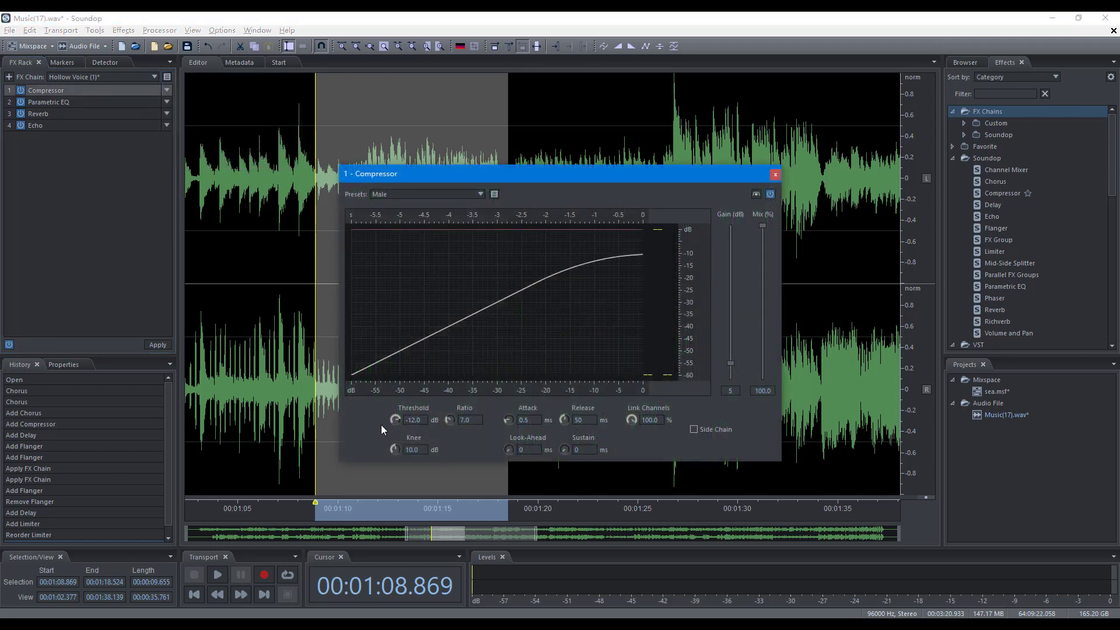
# Set the Compressor's threshold to -18.6 dB and save the settings as the preset Male (1)
pyautogui.moveTo(395, 420); pyautogui.dragTo(395, 444)
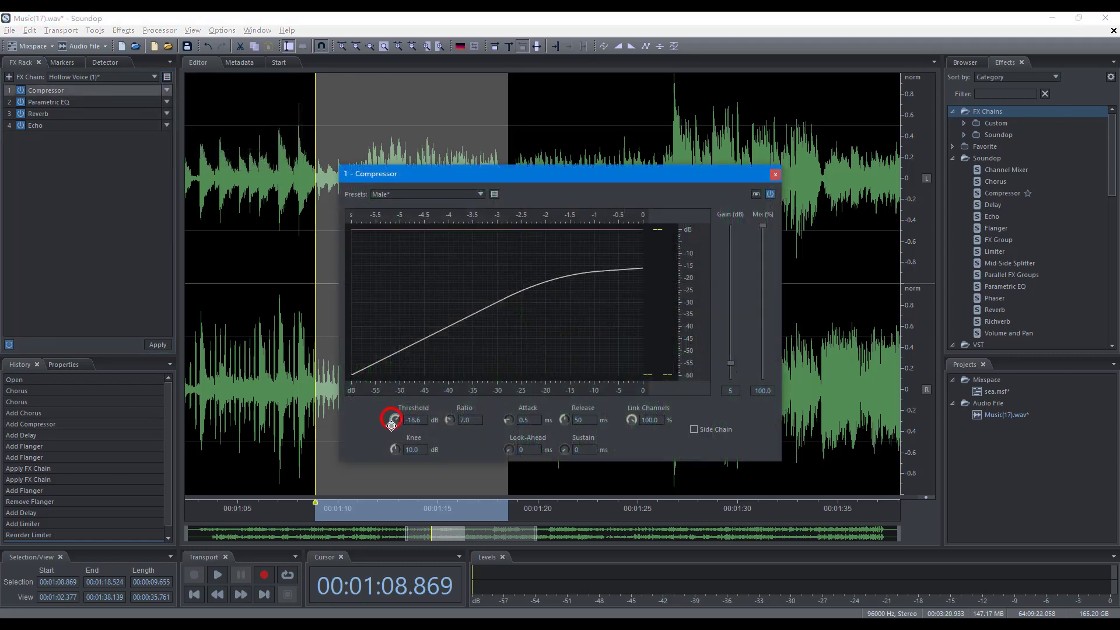
pyautogui.click(494, 194)
pyautogui.click(509, 207)
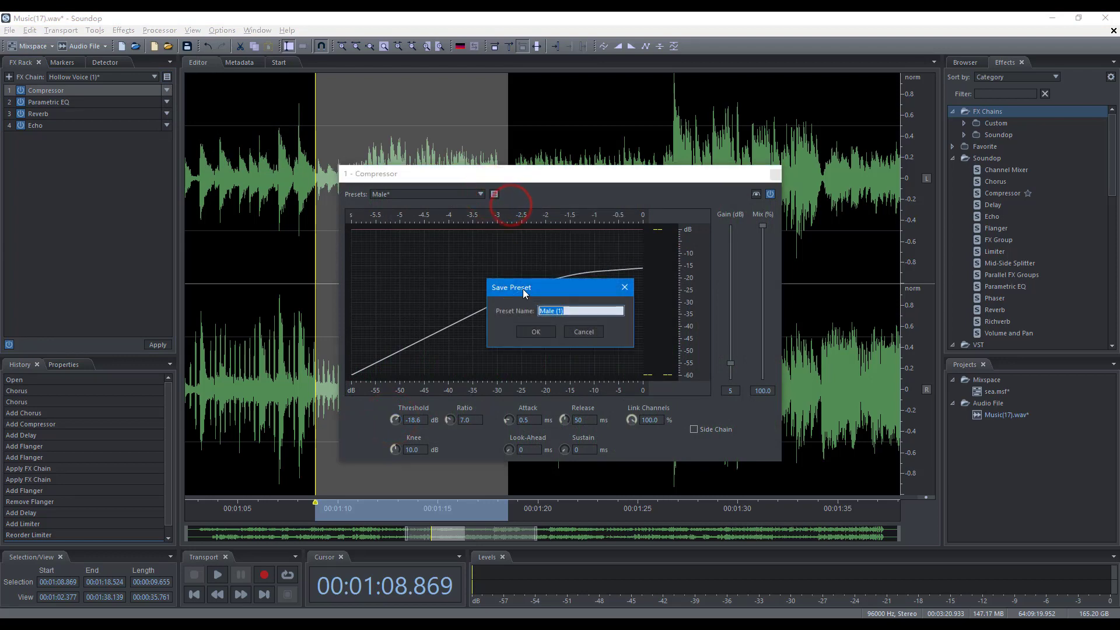
pyautogui.click(534, 331)
# Play the audio, switch the Compressor to the Male preset, and stop playback
pyautogui.press('space')
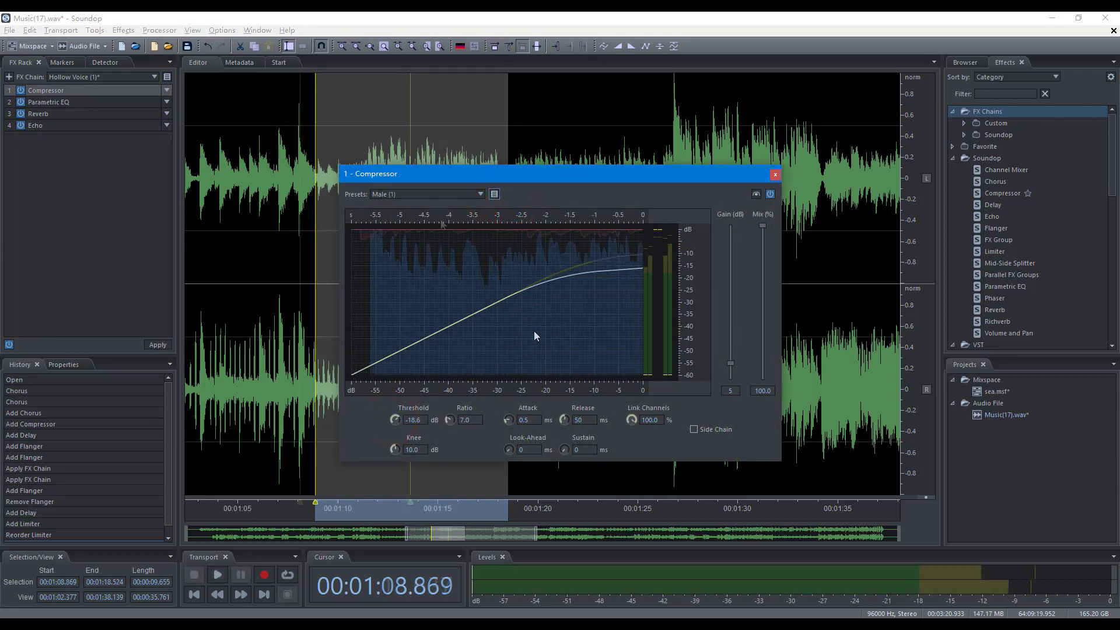
pyautogui.click(440, 194)
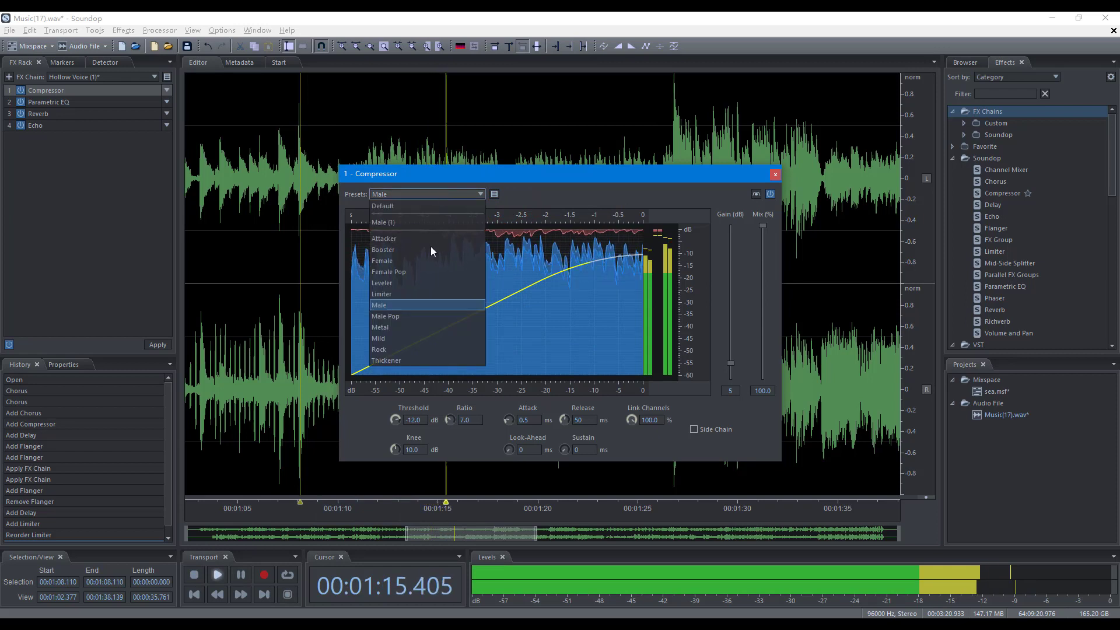
pyautogui.click(387, 303)
pyautogui.press('space')
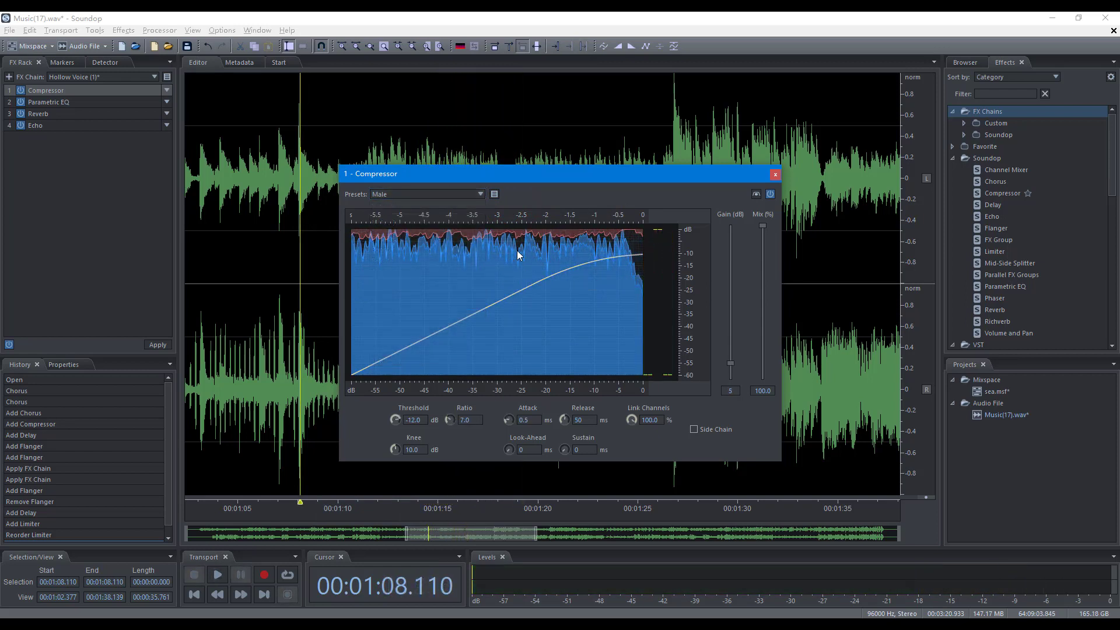
# Examine the preset management options of the Compressor, DD AutoFilter and TR5 Black 76 effects
pyautogui.click(494, 195)
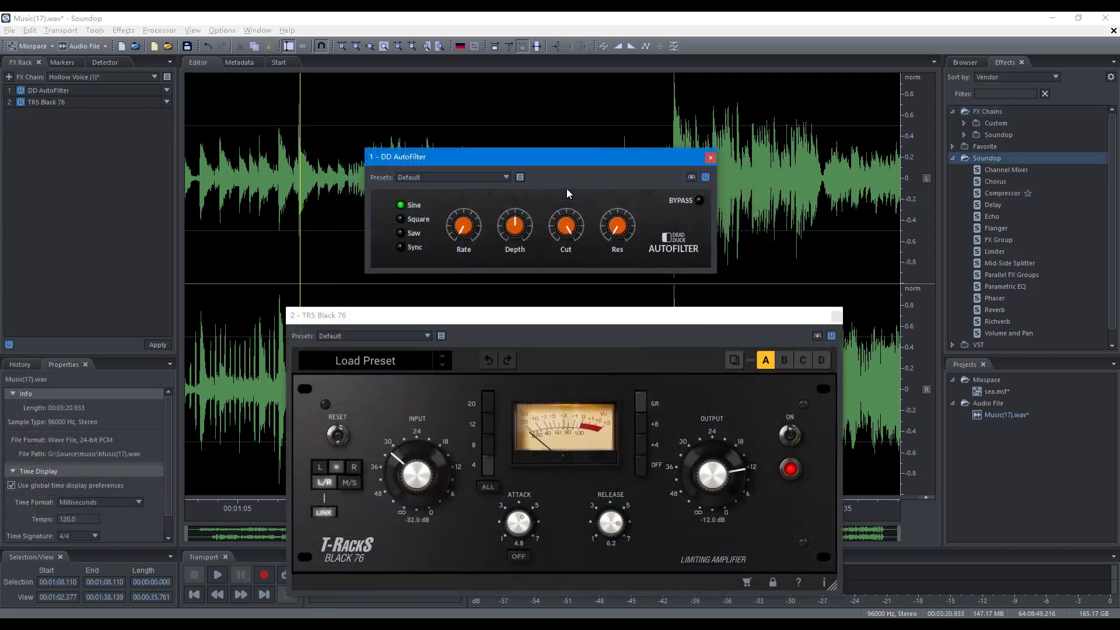
pyautogui.click(522, 179)
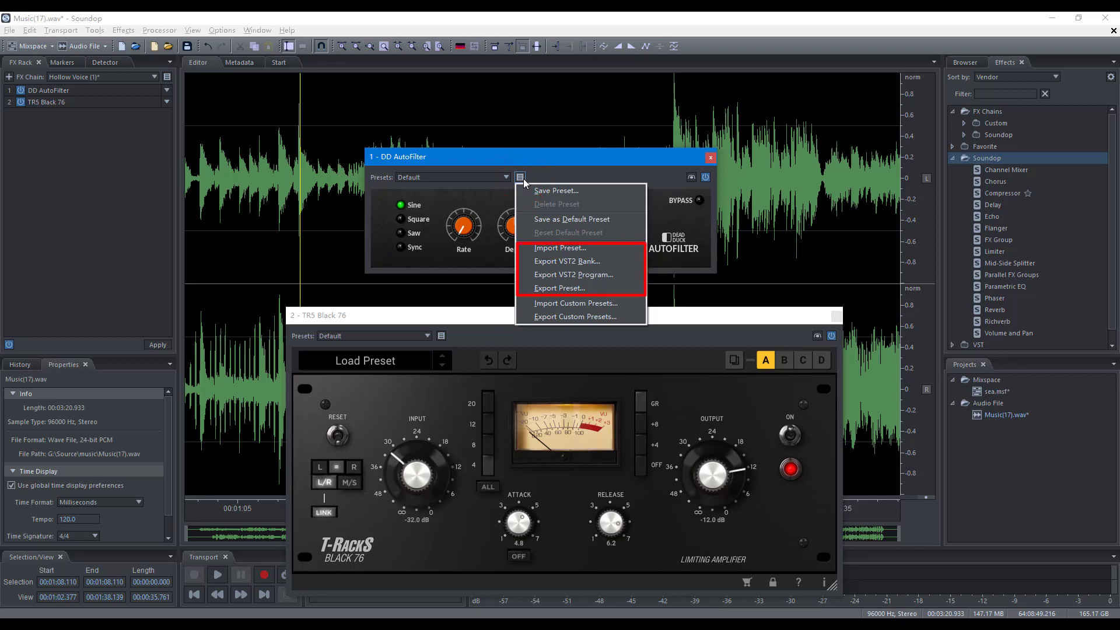
pyautogui.click(442, 336)
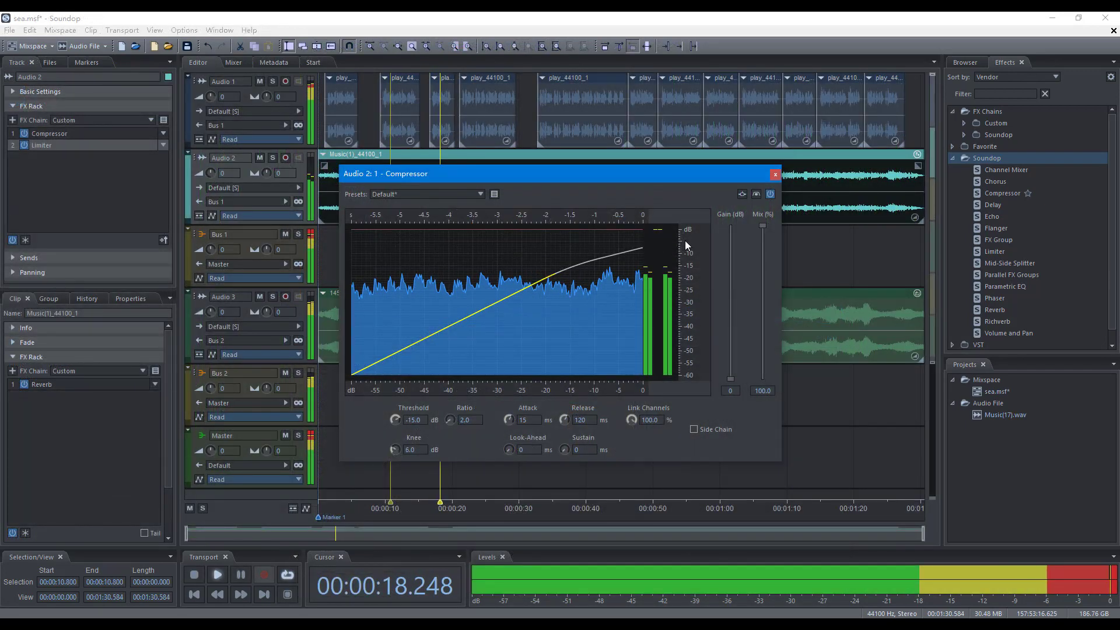
# Compare the sound of Audio 2's Compressor during playback using its power toggle and the two toggles beside it
pyautogui.click(771, 195)
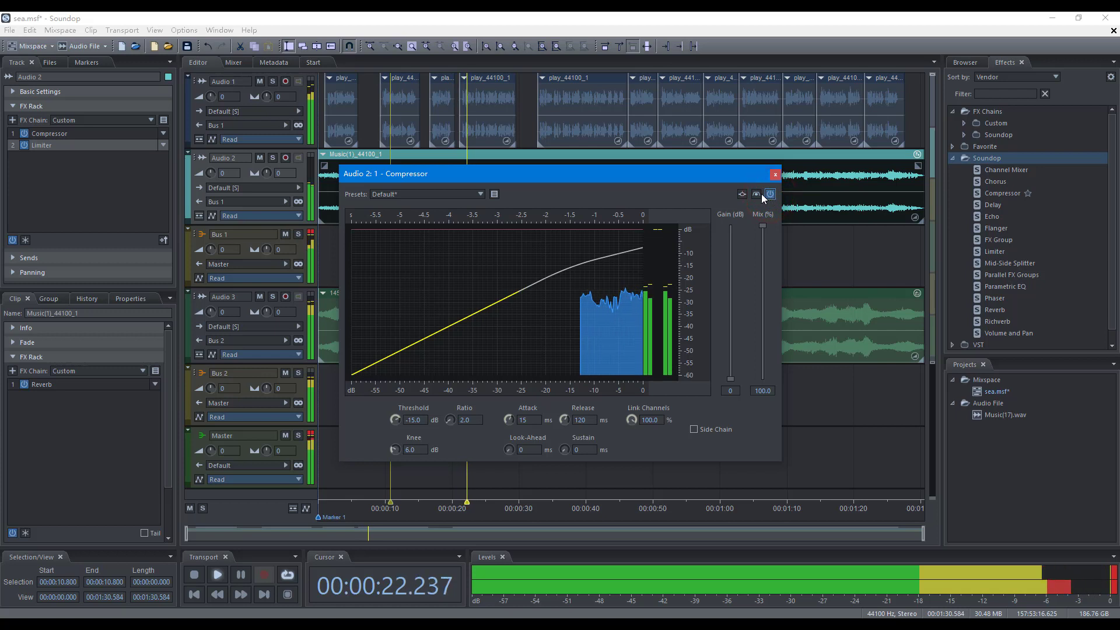
pyautogui.click(756, 194)
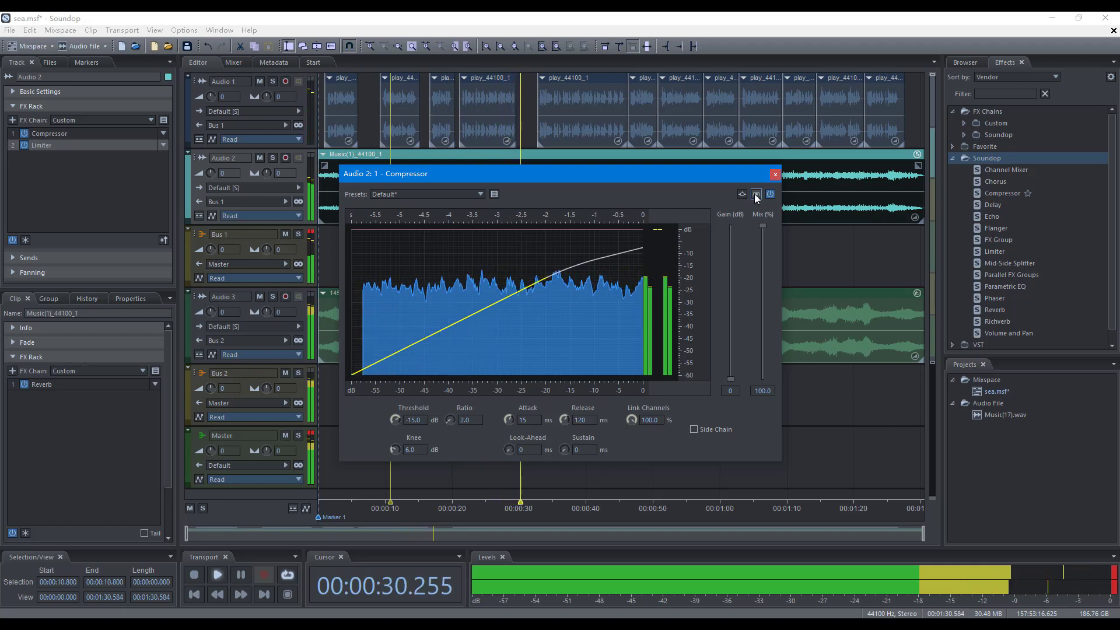
pyautogui.click(742, 194)
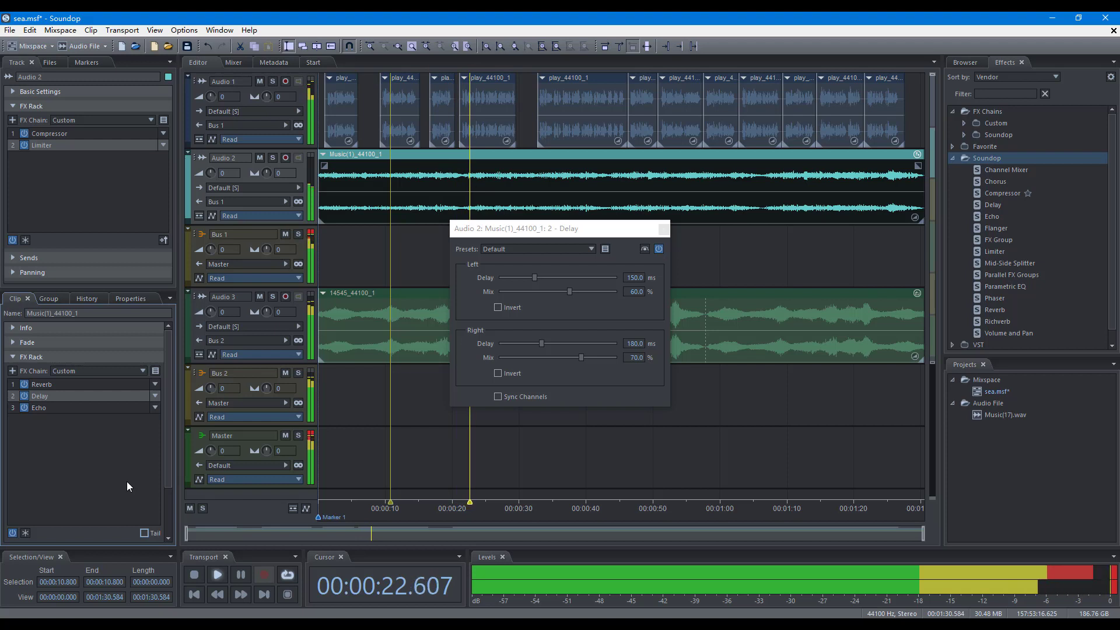
# Enable the Tail option for the Music(1)_44100_1 clip's FX rack and stop playback
pyautogui.click(144, 533)
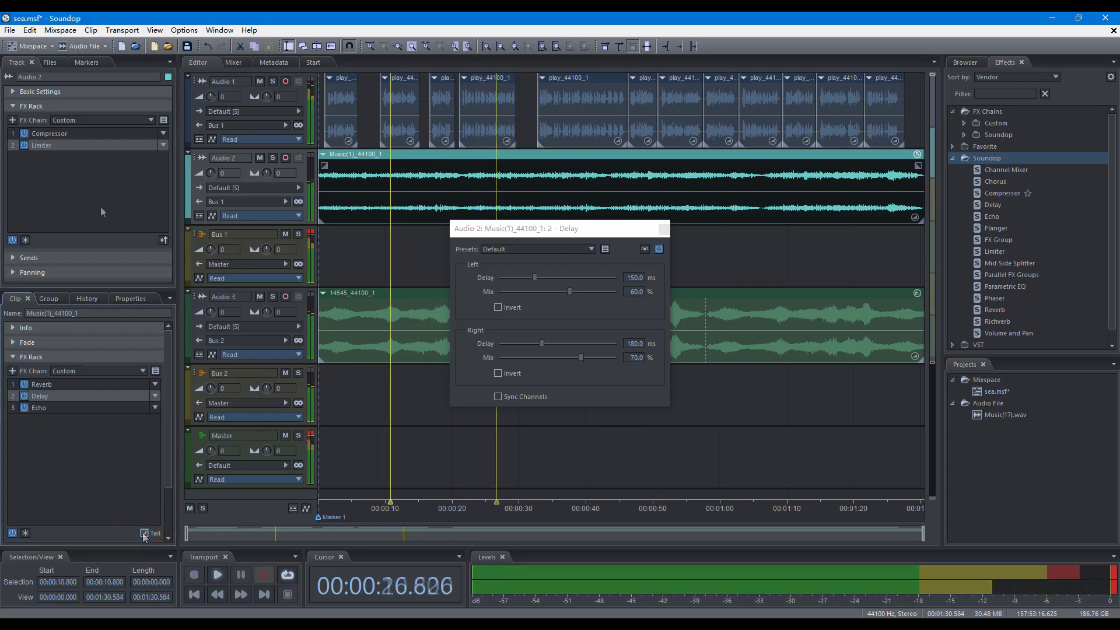
pyautogui.press('space')
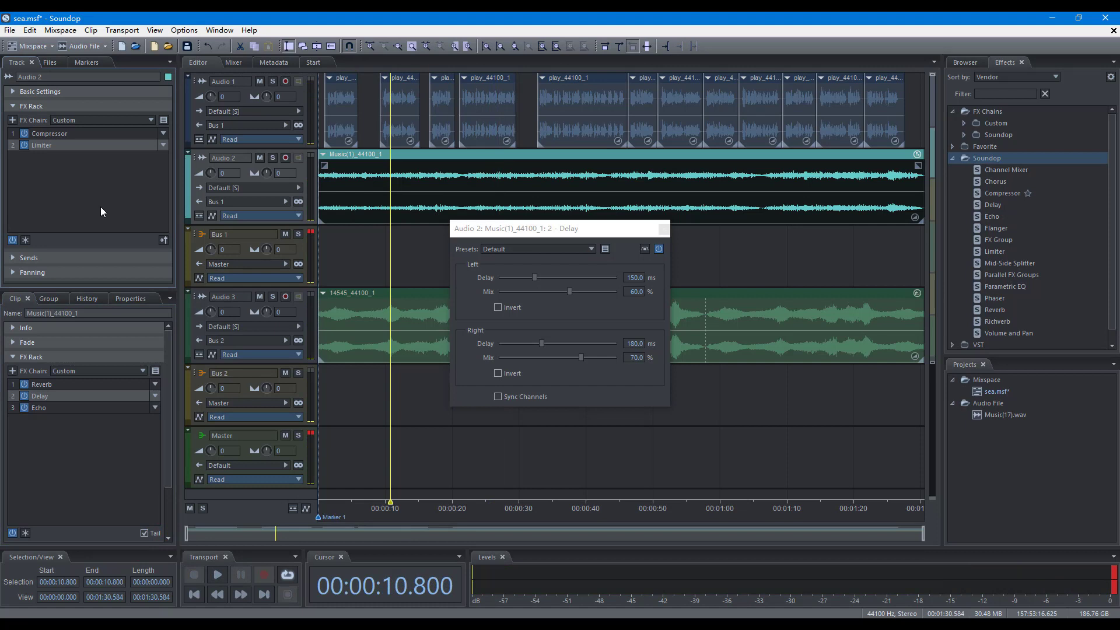
# Freeze the track effects of Audio 2 with the default freeze settings
pyautogui.click(25, 240)
pyautogui.click(524, 332)
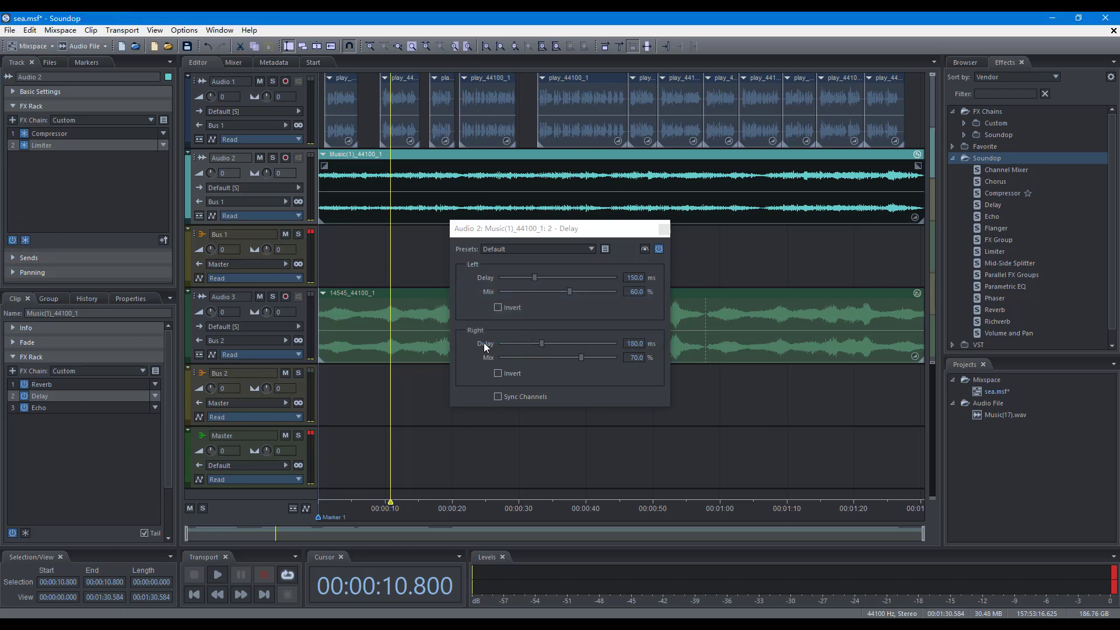
# Freeze all effects of the Music(1)_44100_1 clip with a zero tail length, and undo that freeze
pyautogui.click(26, 533)
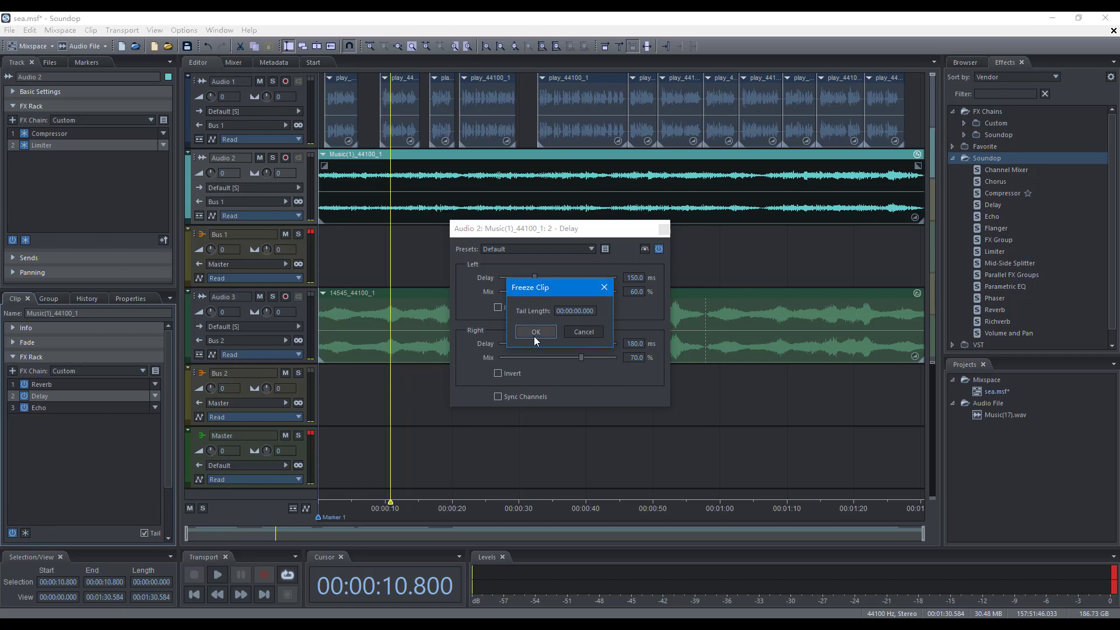
pyautogui.click(535, 334)
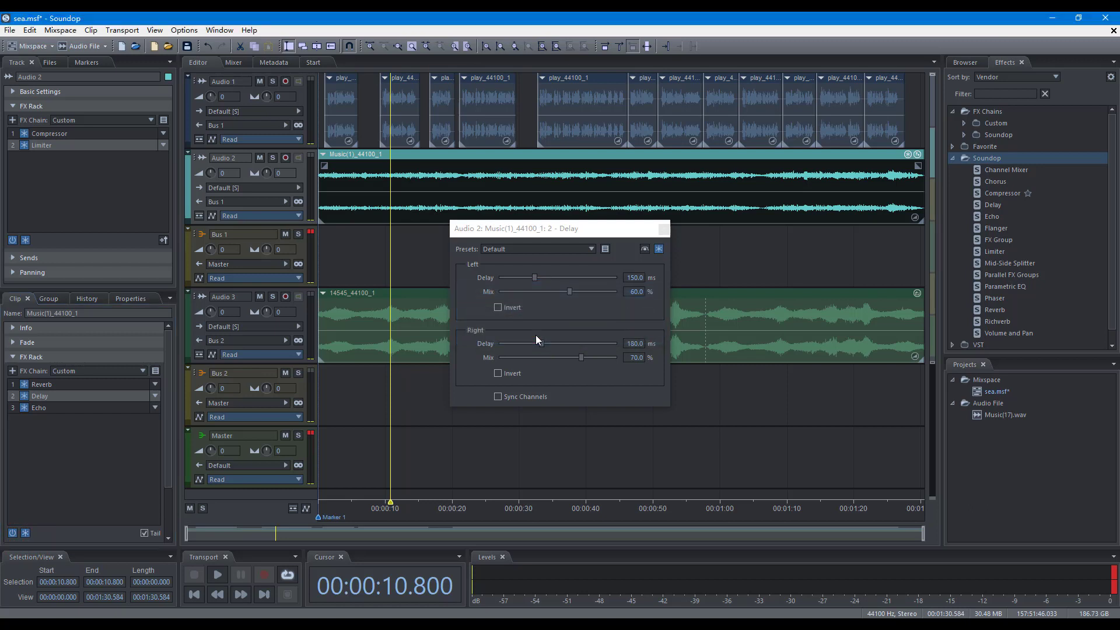
pyautogui.hotkey('ctrl', 'z')
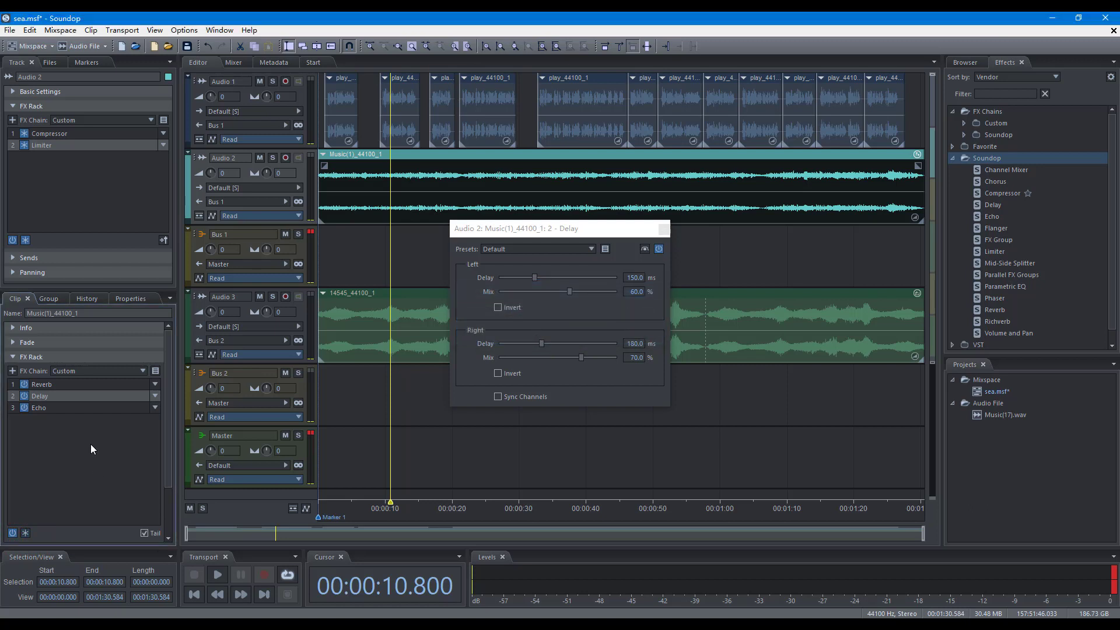
# Freeze the clip's effects up to and including Delay, with tail length 00:00:00.000
pyautogui.rightClick(82, 395)
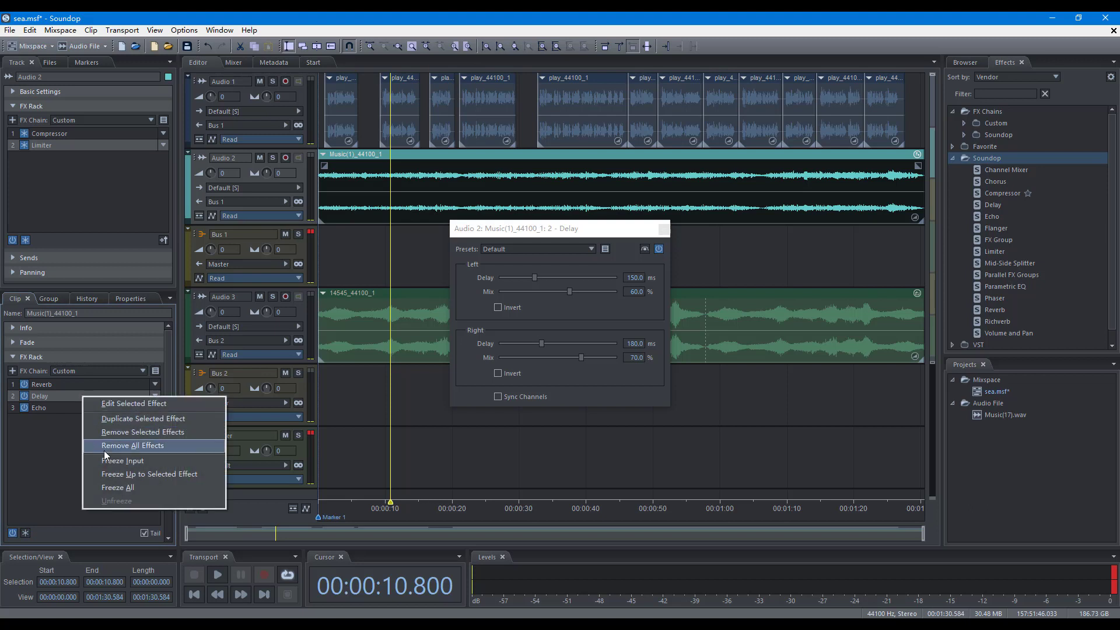
pyautogui.click(116, 474)
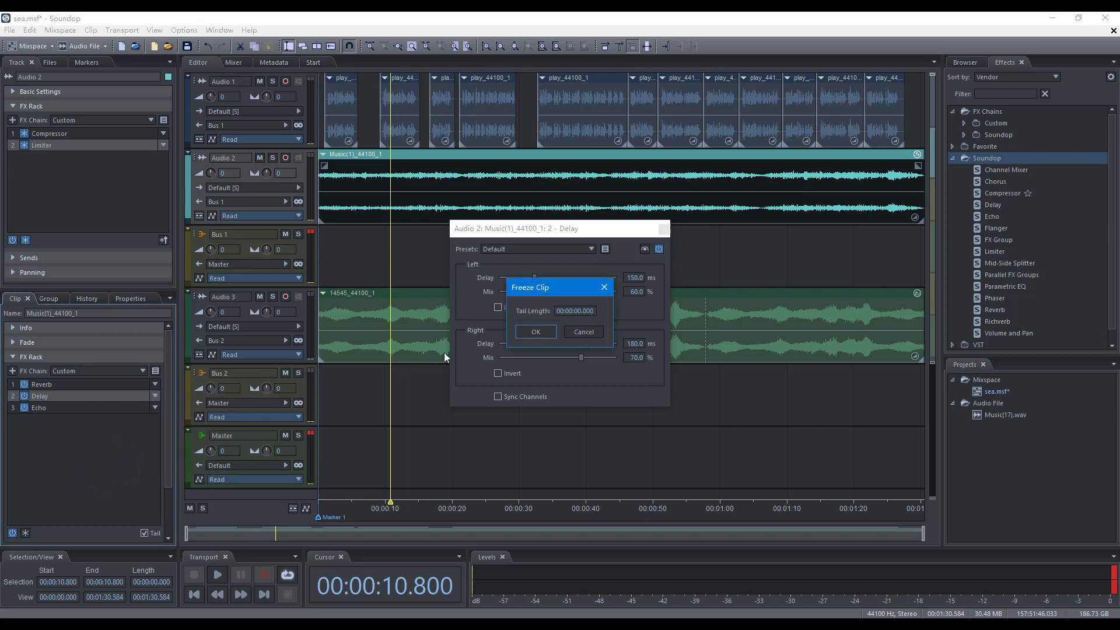
pyautogui.click(534, 333)
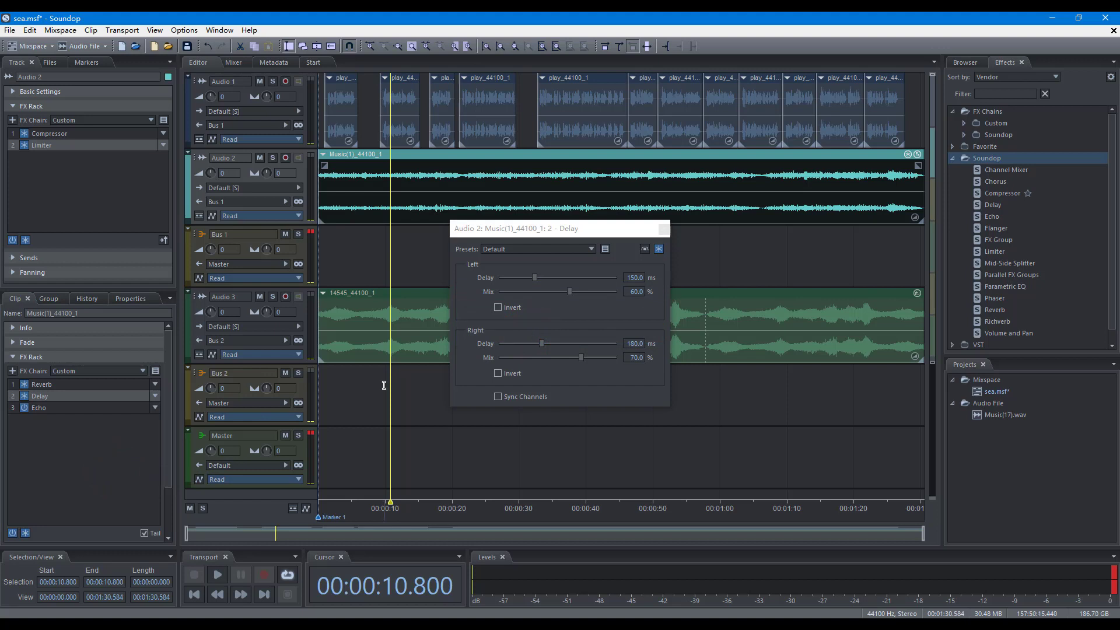
# Enable automatic effect latency compensation in the Effects preferences
pyautogui.hotkey('ctrl', 'p')
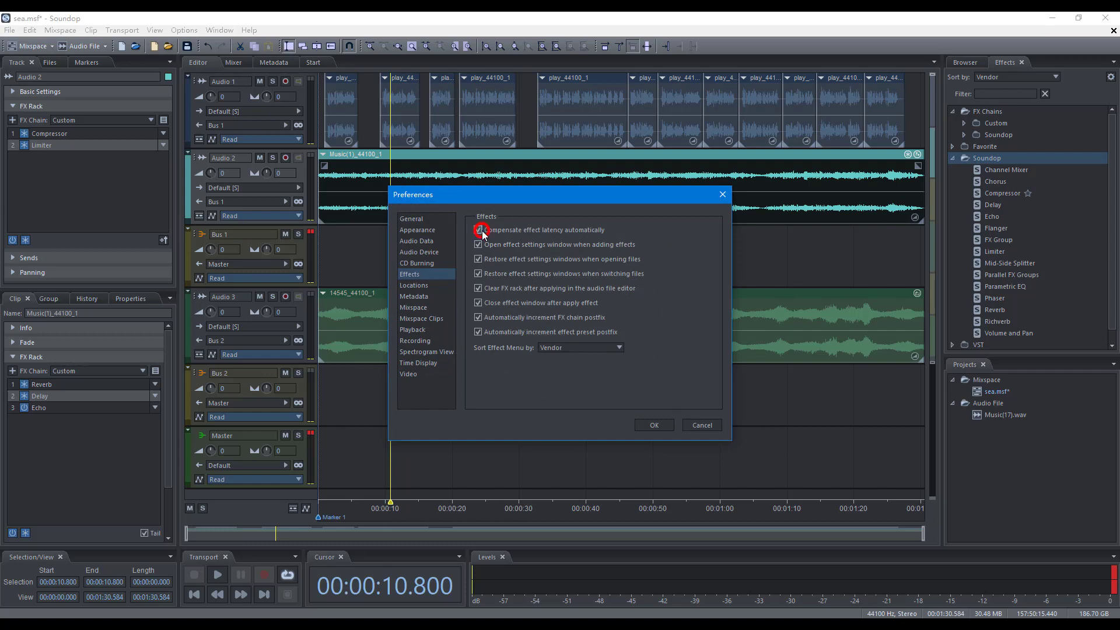
pyautogui.click(654, 426)
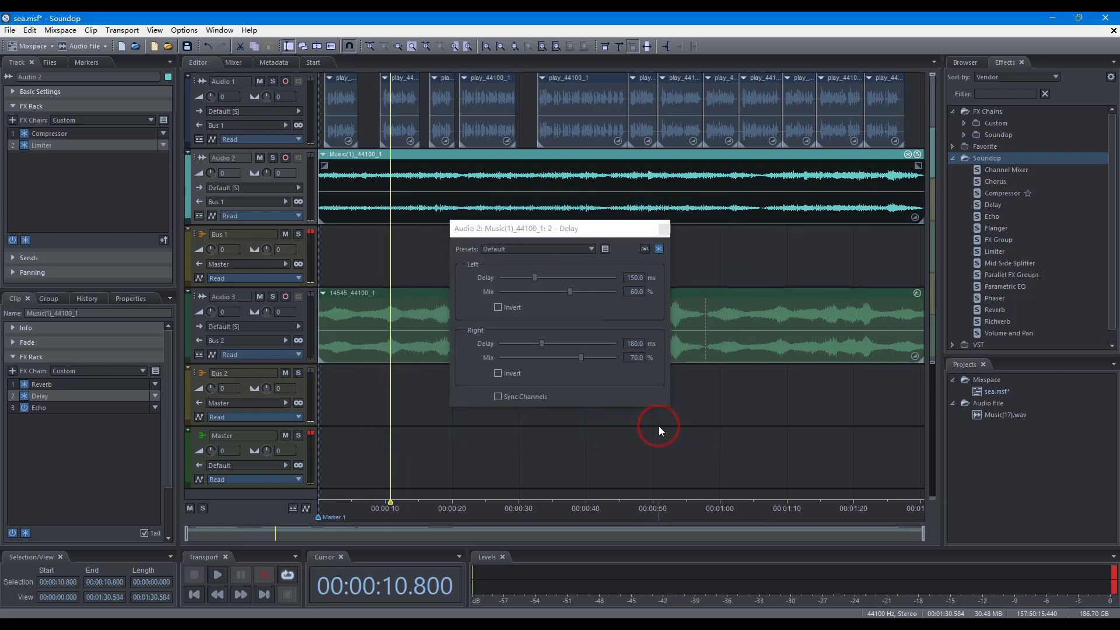